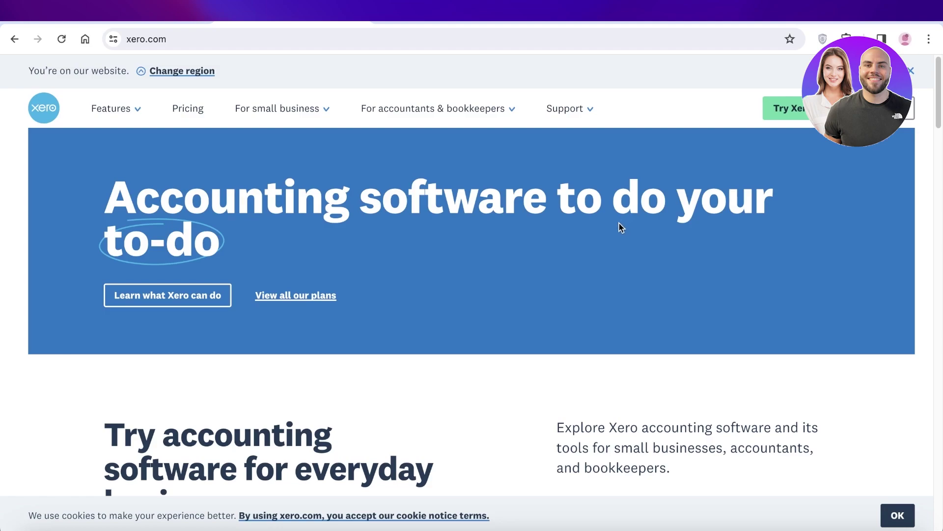
Step: Open Xero's Pricing page and compare the Starter $29, Standard $46 and Premium $62 plans
{"action": "scroll", "coordinate": [619, 224], "scroll_direction": "down", "scroll_amount": 2}
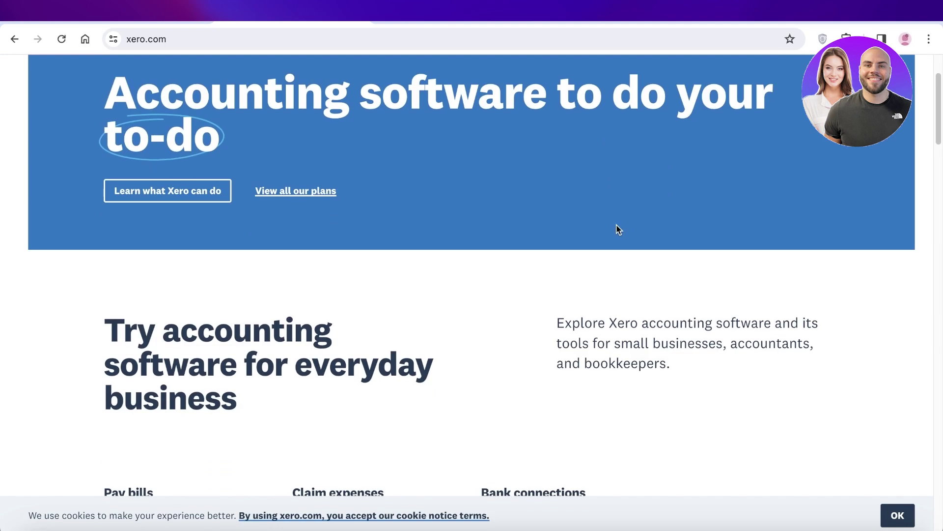
{"action": "scroll", "coordinate": [615, 227], "scroll_direction": "down", "scroll_amount": 4}
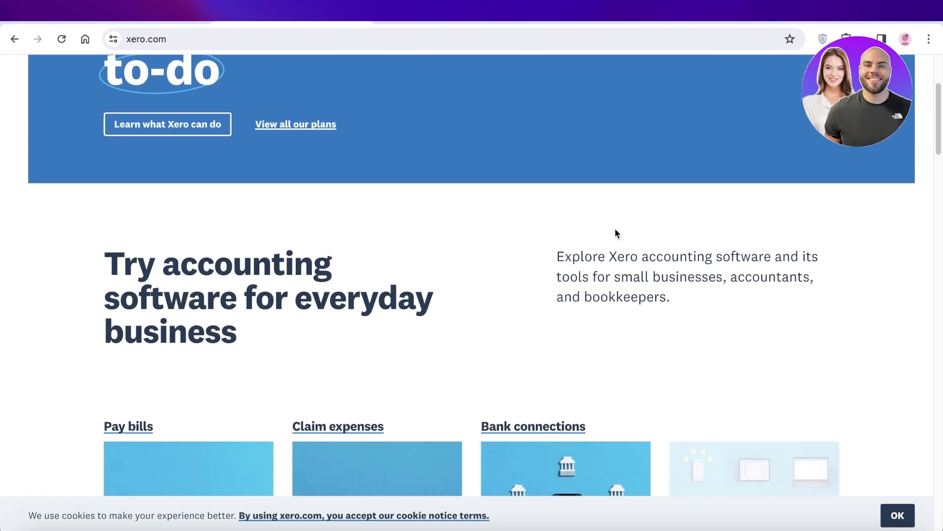
{"action": "scroll", "coordinate": [615, 228], "scroll_direction": "down", "scroll_amount": 2}
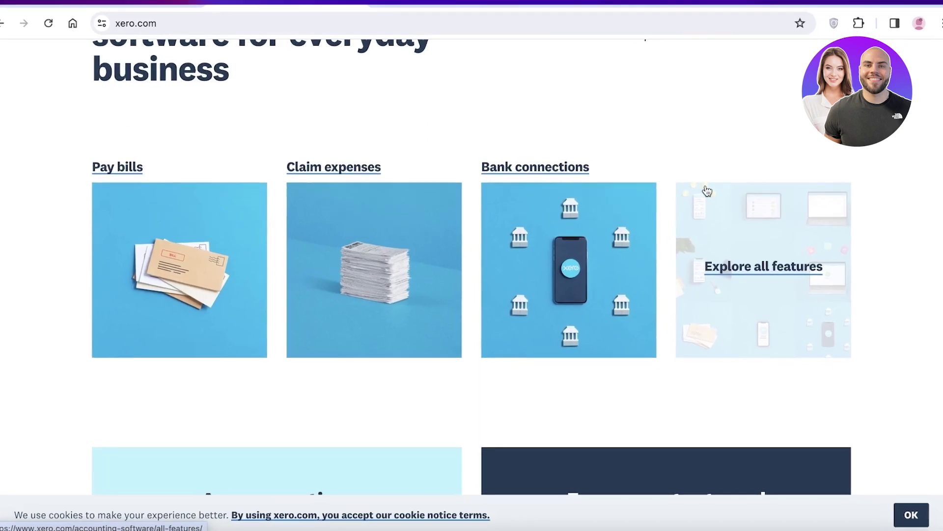
{"action": "scroll", "coordinate": [707, 191], "scroll_direction": "up", "scroll_amount": 7}
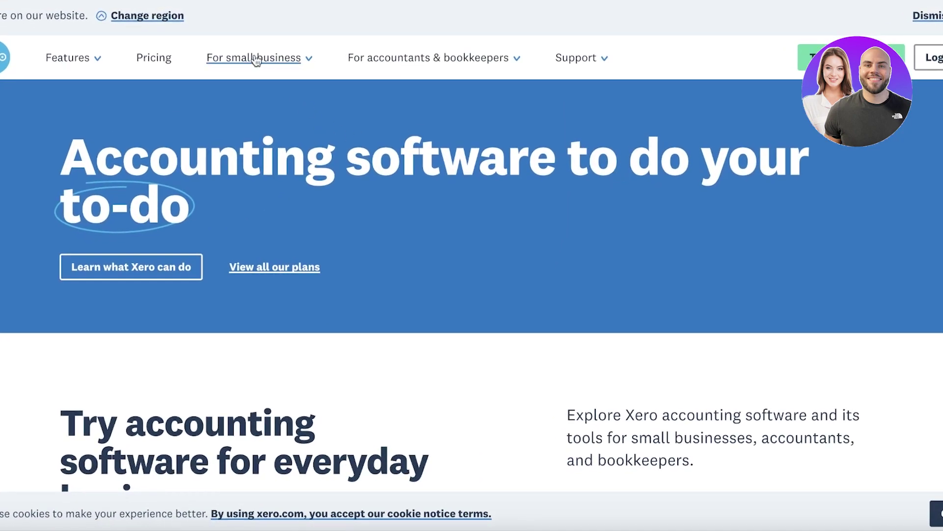
{"action": "left_click", "coordinate": [151, 68]}
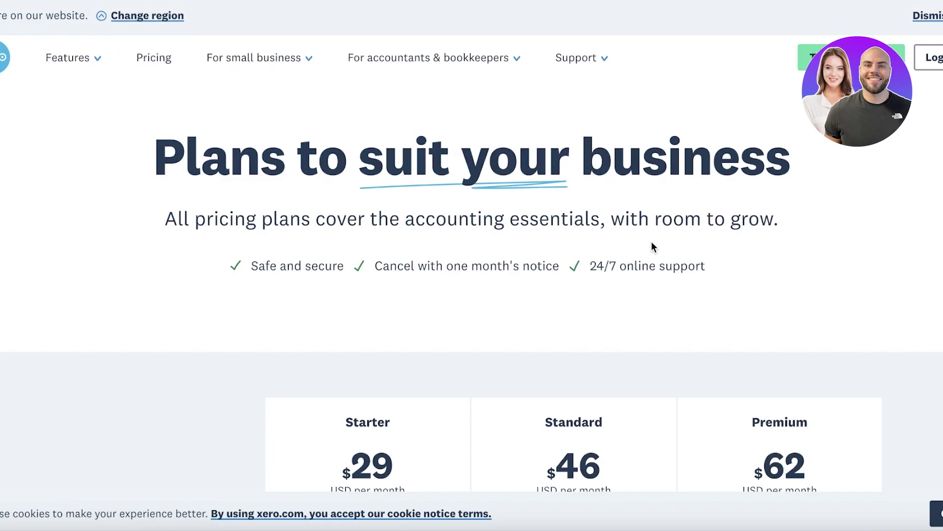
{"action": "scroll", "coordinate": [650, 245], "scroll_direction": "down", "scroll_amount": 4}
{"action": "scroll", "coordinate": [650, 244], "scroll_direction": "up", "scroll_amount": 4}
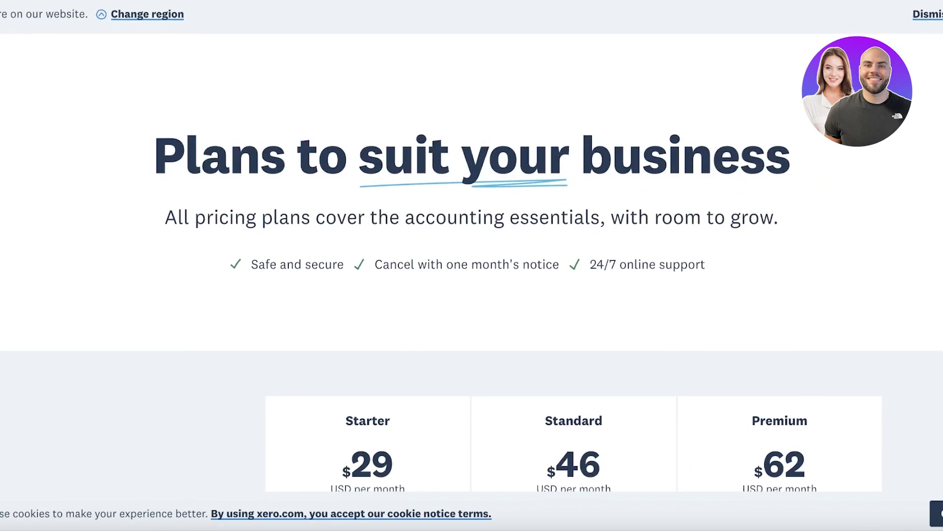
{"action": "scroll", "coordinate": [472, 266], "scroll_direction": "down", "scroll_amount": 4}
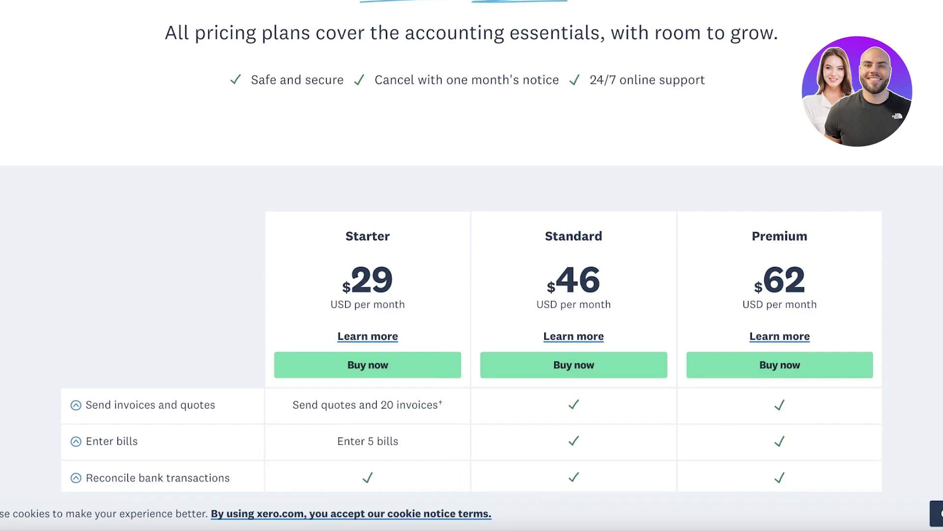
{"action": "scroll", "coordinate": [472, 265], "scroll_direction": "down", "scroll_amount": 1}
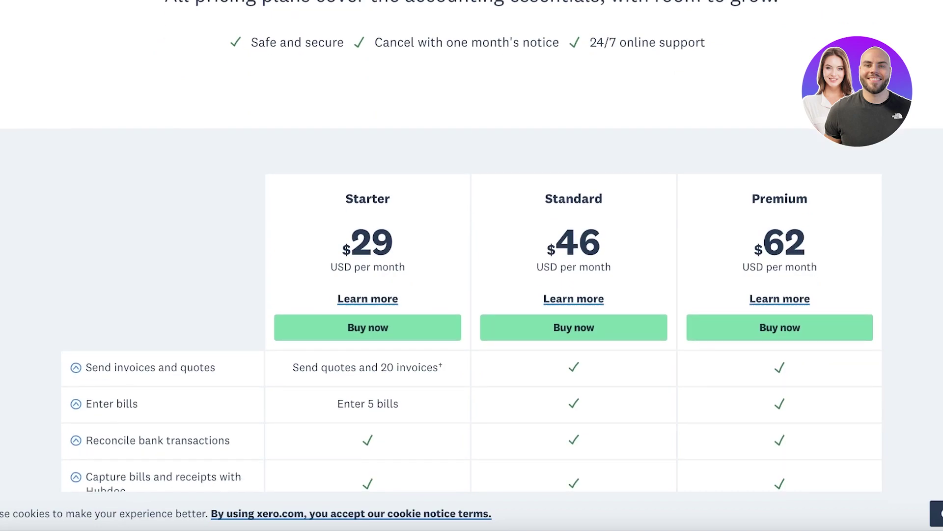
{"action": "scroll", "coordinate": [471, 266], "scroll_direction": "down", "scroll_amount": 3}
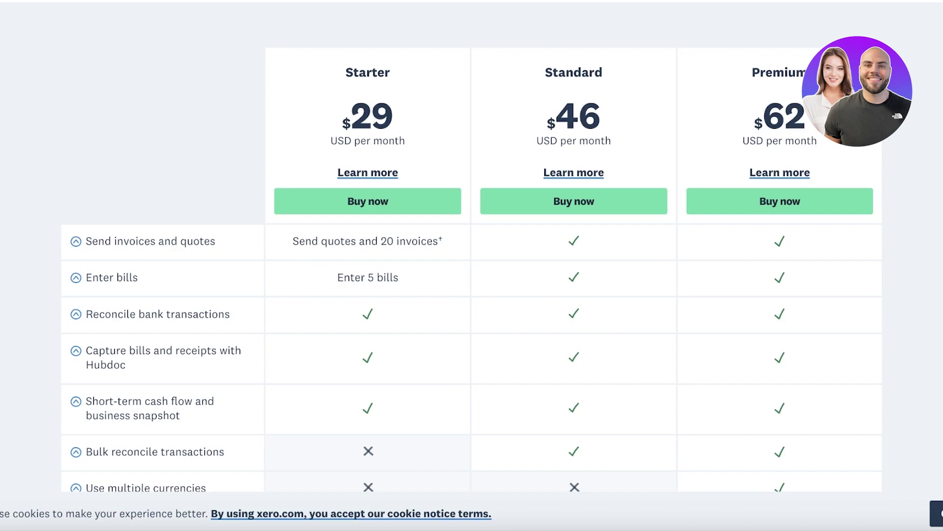
{"action": "scroll", "coordinate": [471, 260], "scroll_direction": "down", "scroll_amount": 1}
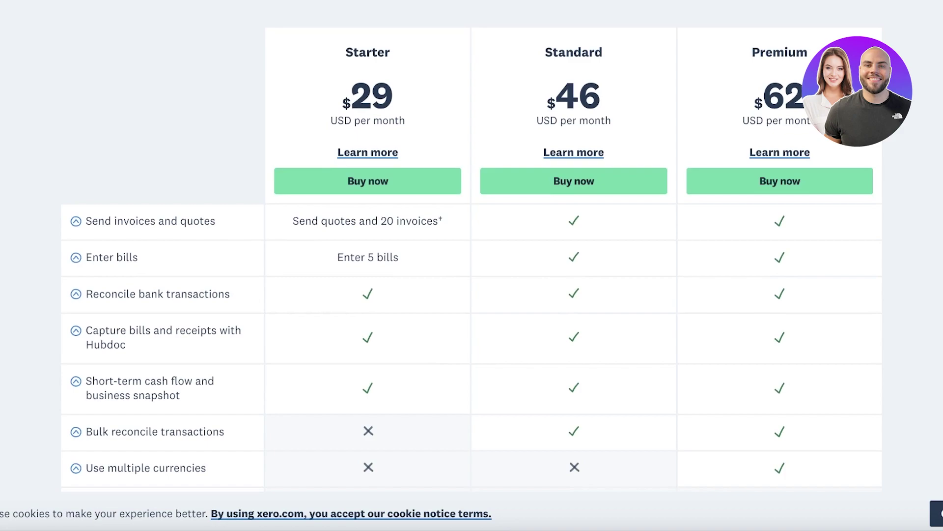
{"action": "scroll", "coordinate": [471, 246], "scroll_direction": "down", "scroll_amount": 1}
{"action": "scroll", "coordinate": [471, 245], "scroll_direction": "down", "scroll_amount": 3}
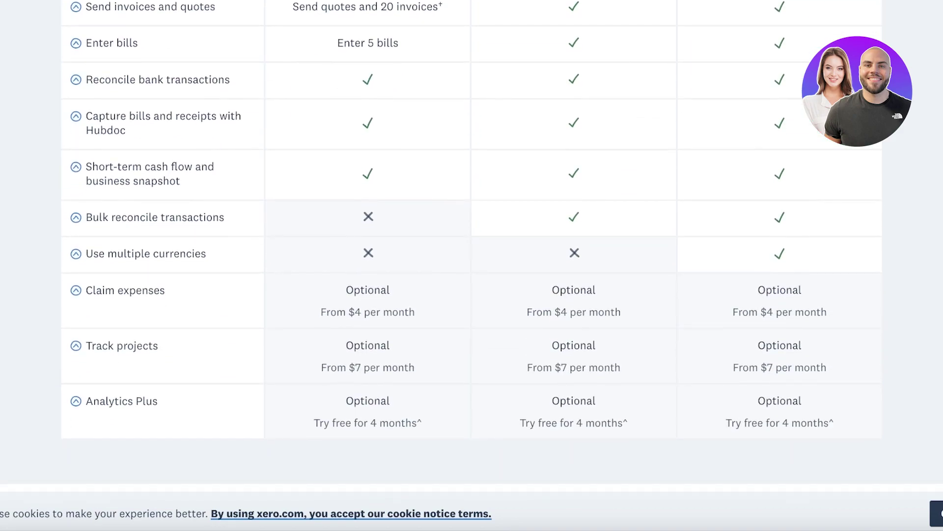
{"action": "scroll", "coordinate": [471, 265], "scroll_direction": "up", "scroll_amount": 10}
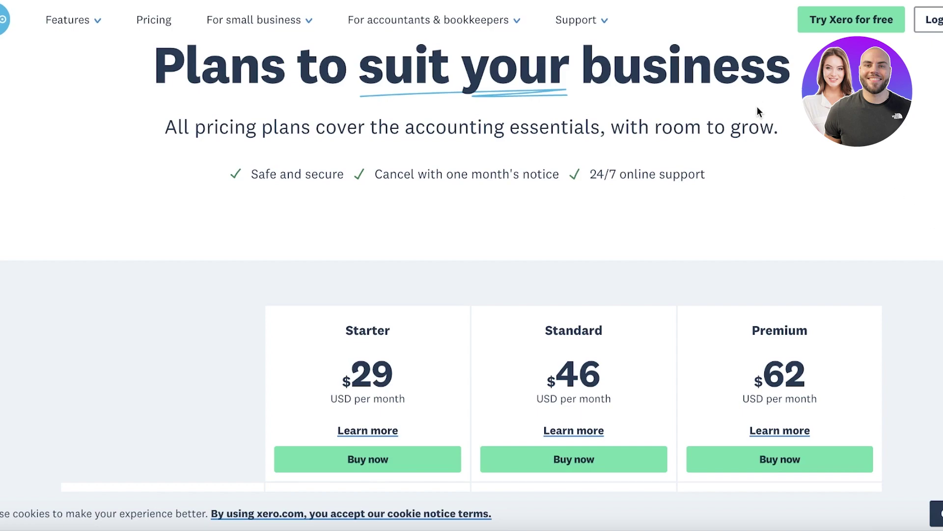
Step: Open the free trial sign-up form and autofill the name and email from saved details
{"action": "left_click", "coordinate": [816, 22]}
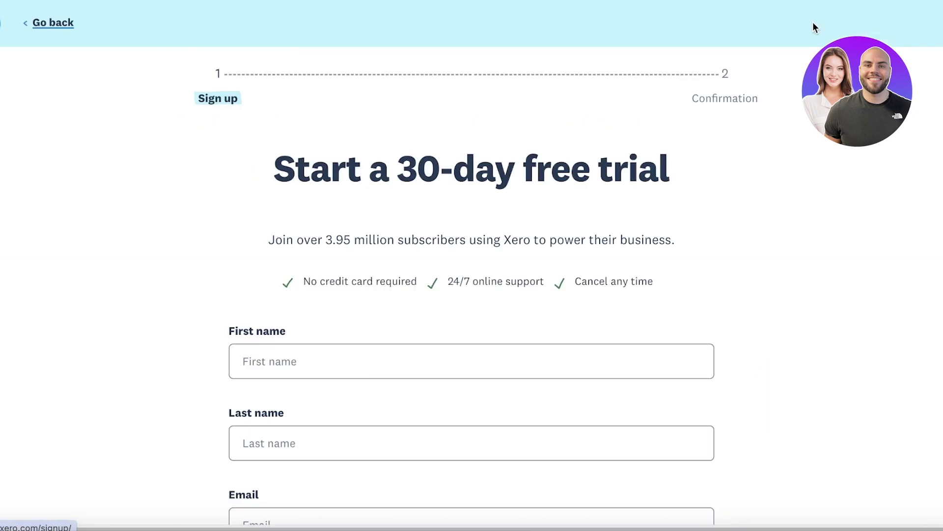
{"action": "scroll", "coordinate": [630, 219], "scroll_direction": "down", "scroll_amount": 1}
{"action": "left_click", "coordinate": [511, 325]}
{"action": "left_click", "coordinate": [388, 372]}
Step: Bring up the Location dropdown's list of countries
{"action": "scroll", "coordinate": [463, 285], "scroll_direction": "down", "scroll_amount": 2}
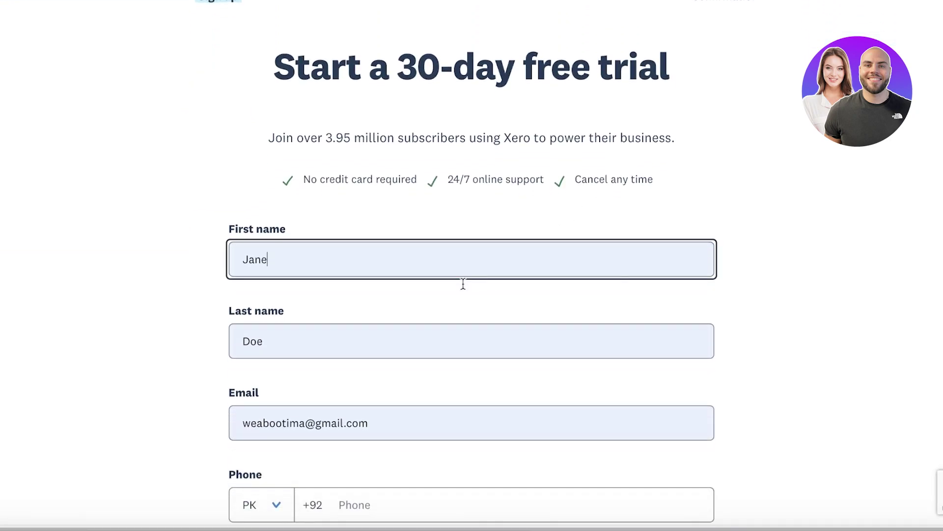
{"action": "scroll", "coordinate": [464, 289], "scroll_direction": "down", "scroll_amount": 6}
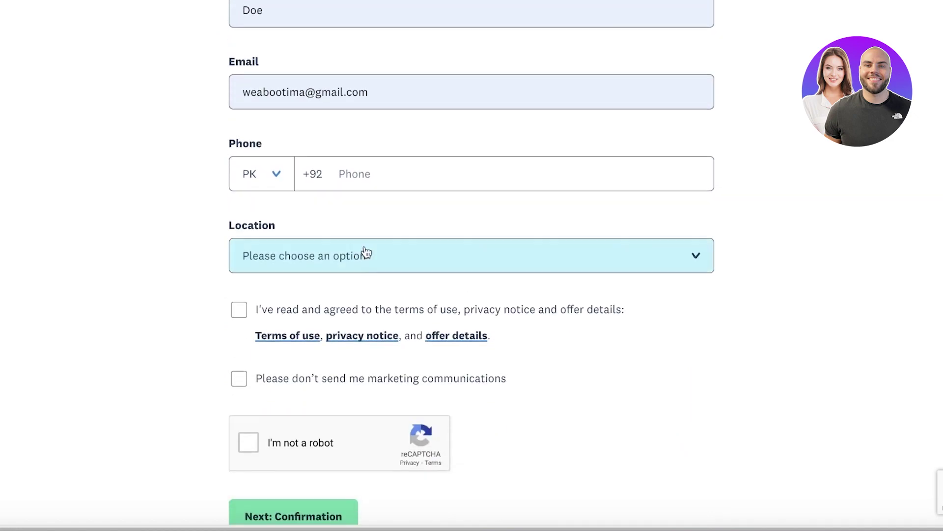
{"action": "scroll", "coordinate": [367, 253], "scroll_direction": "down", "scroll_amount": 3}
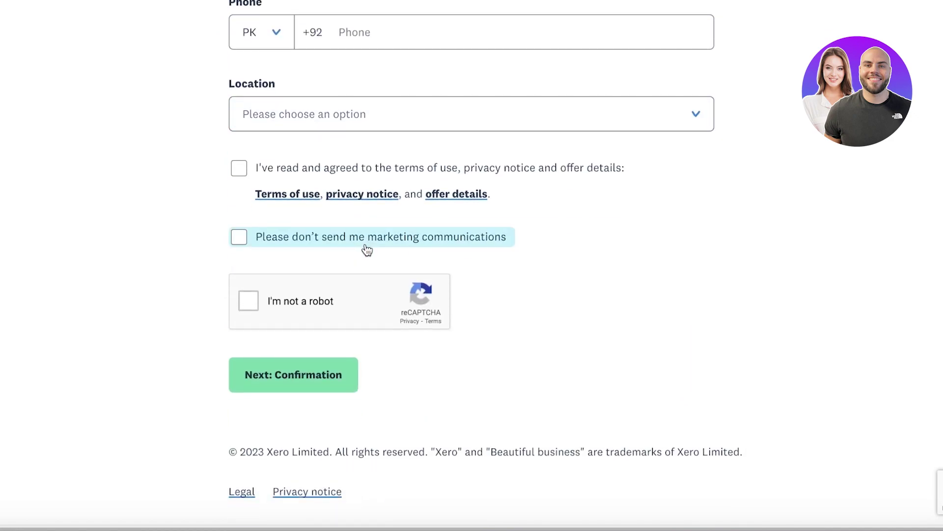
{"action": "left_click", "coordinate": [350, 128]}
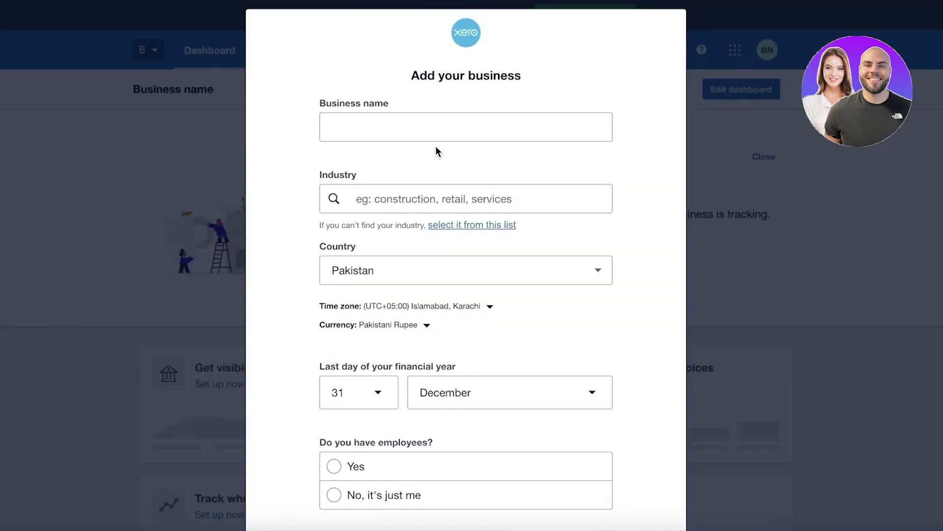
Step: Enter Durden as the business name and choose Clothing Retailing as the industry
{"action": "left_click", "coordinate": [422, 127]}
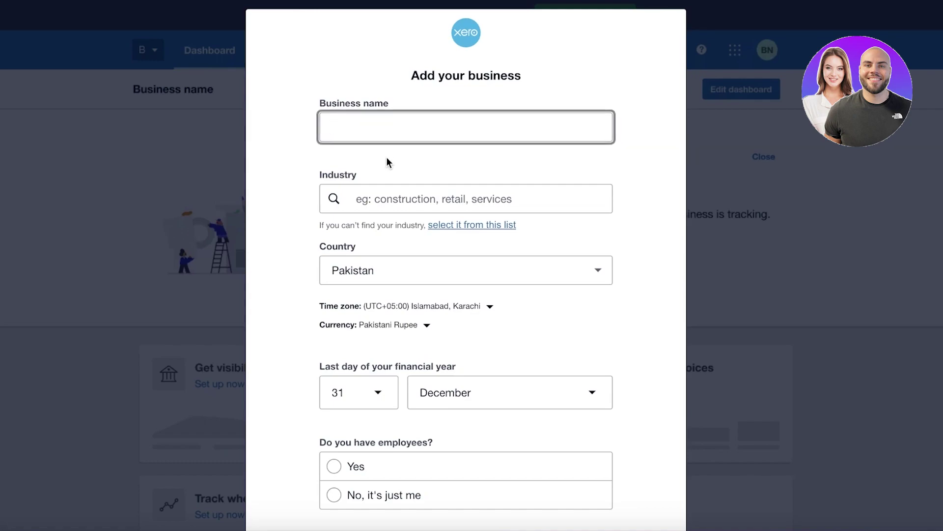
{"action": "type", "text": "Durden"}
{"action": "left_click", "coordinate": [402, 198]}
{"action": "type", "text": "Retail"}
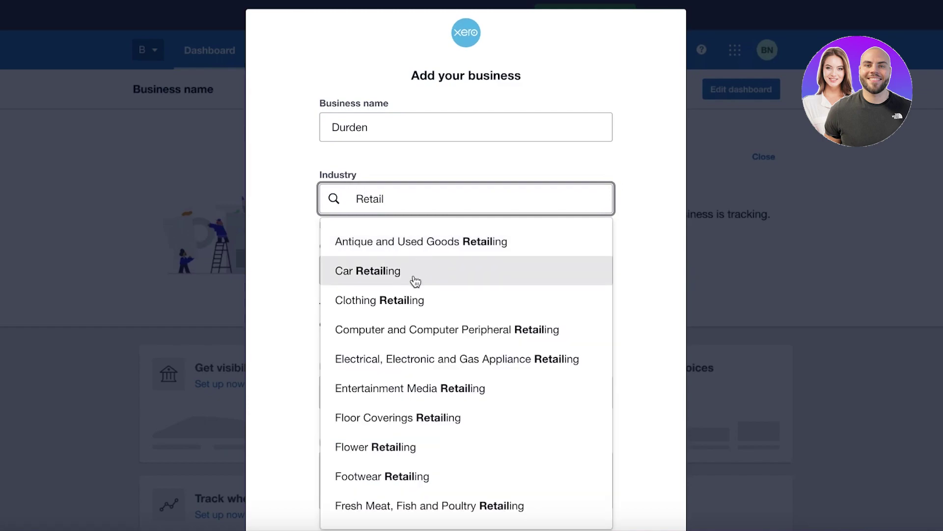
{"action": "left_click", "coordinate": [415, 298]}
Step: Answer Yes to having employees, leave the current business tool unset, and start the trial
{"action": "scroll", "coordinate": [413, 290], "scroll_direction": "down", "scroll_amount": 2}
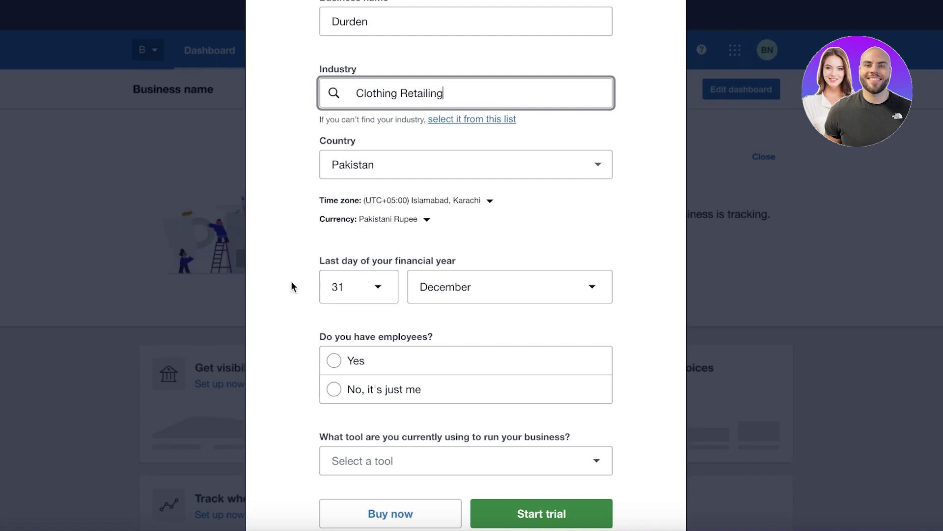
{"action": "scroll", "coordinate": [309, 309], "scroll_direction": "down", "scroll_amount": 1}
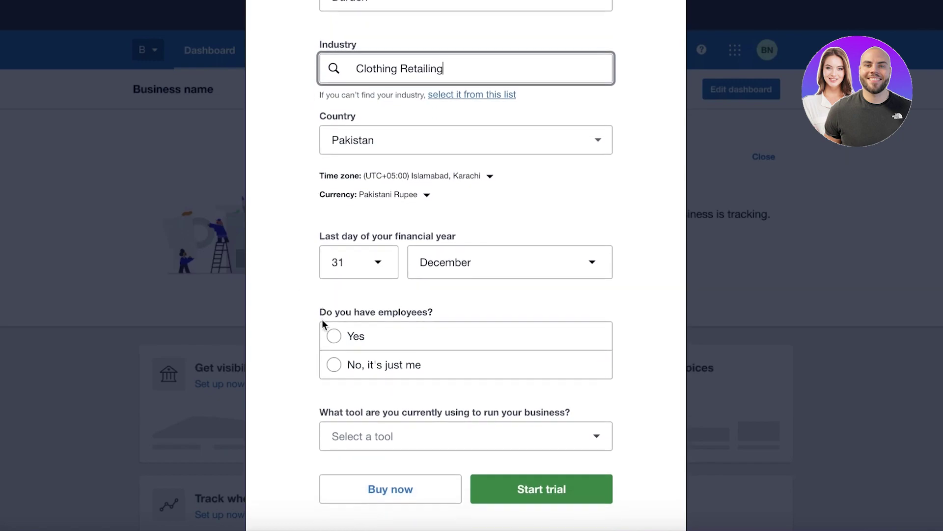
{"action": "left_click", "coordinate": [336, 345]}
{"action": "scroll", "coordinate": [337, 341], "scroll_direction": "down", "scroll_amount": 2}
{"action": "left_click", "coordinate": [344, 383]}
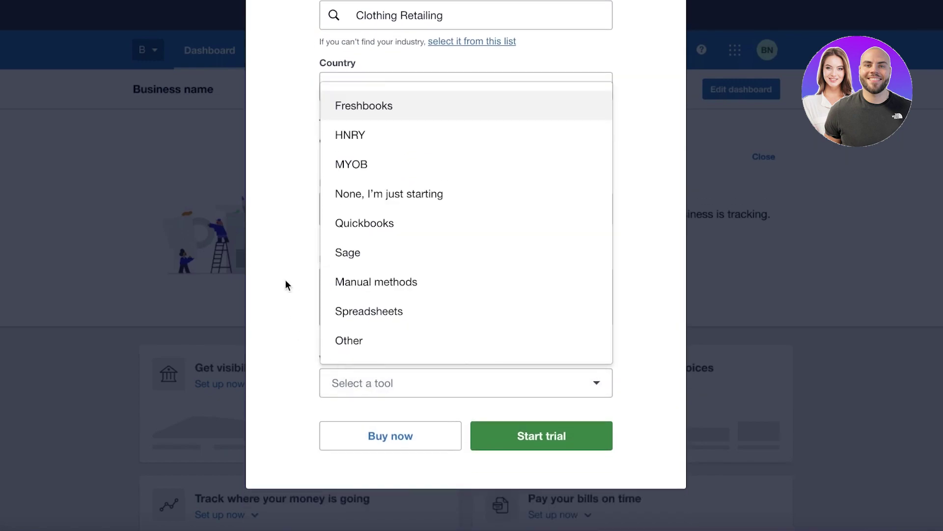
{"action": "left_click", "coordinate": [285, 263]}
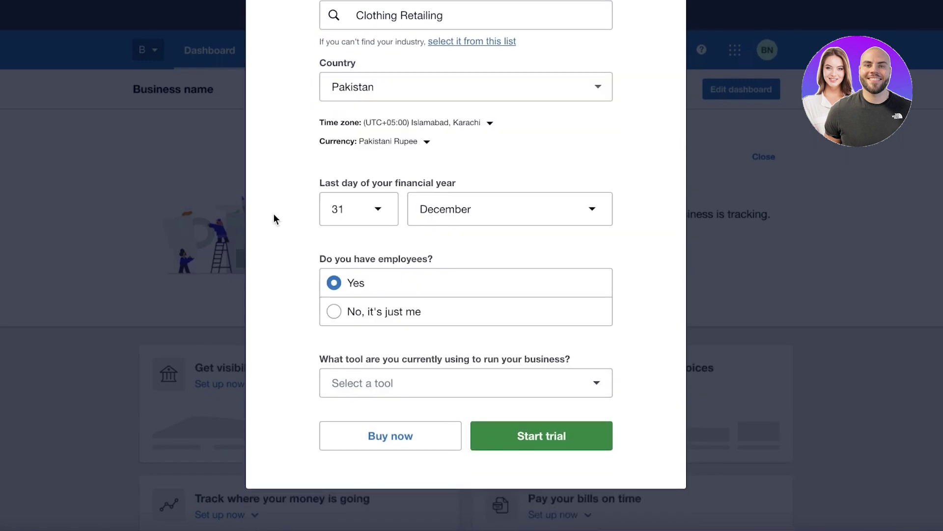
{"action": "left_click", "coordinate": [518, 438]}
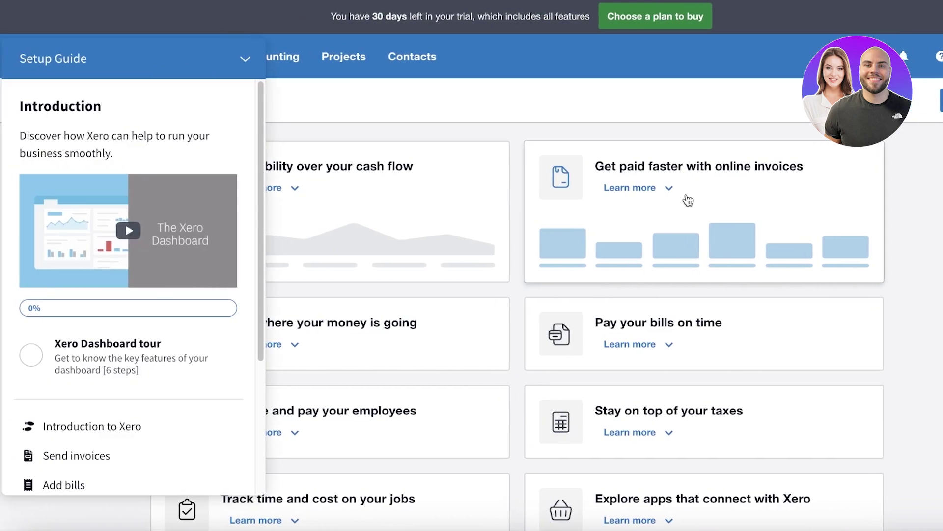
Step: Collapse the Setup Guide, check the Durden organisation menu, then show the + new-item list
{"action": "left_click", "coordinate": [247, 58]}
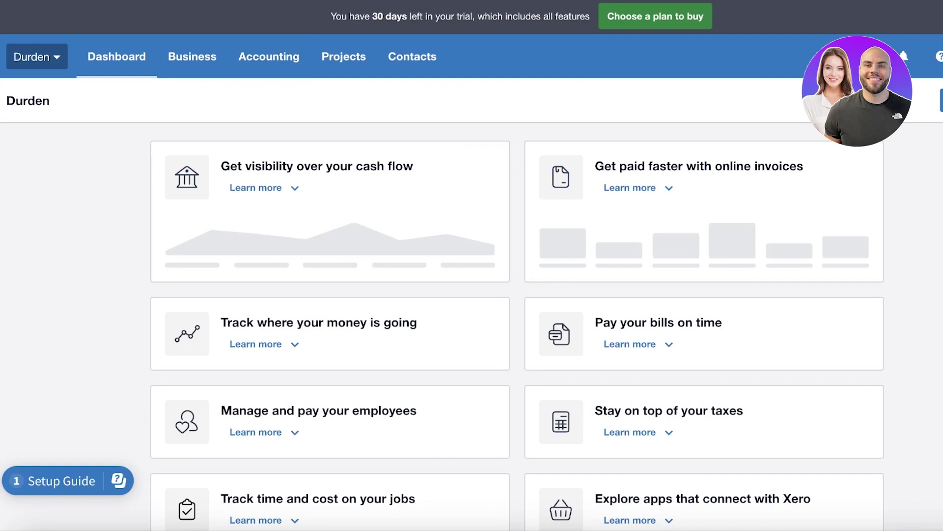
{"action": "left_click", "coordinate": [37, 57]}
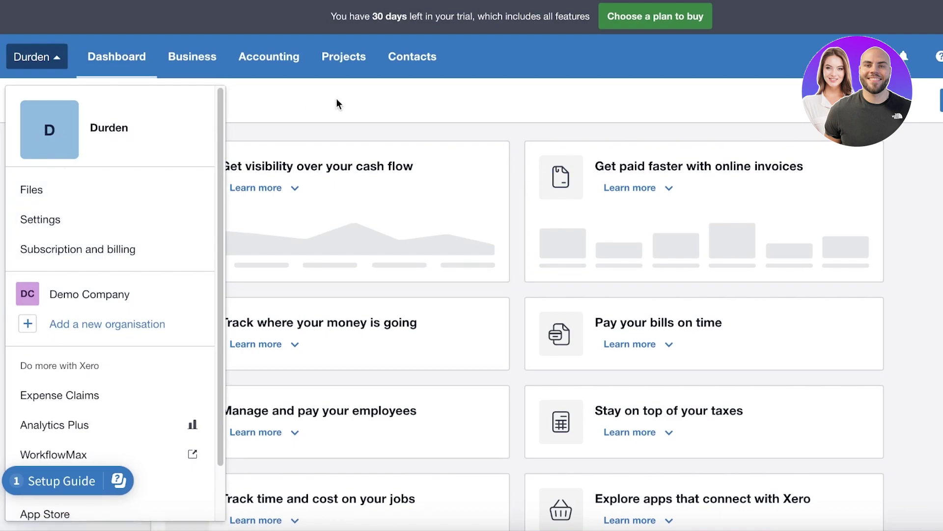
{"action": "left_click", "coordinate": [56, 56]}
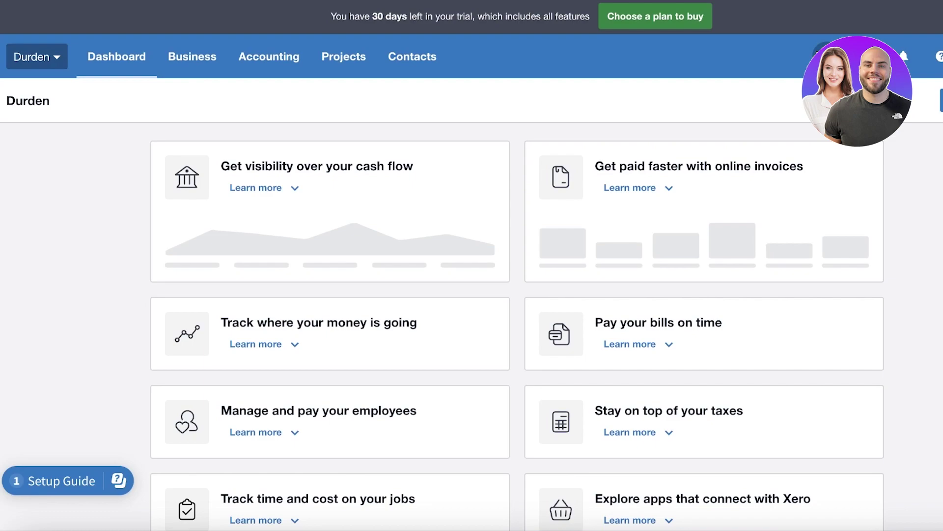
{"action": "left_click", "coordinate": [835, 56]}
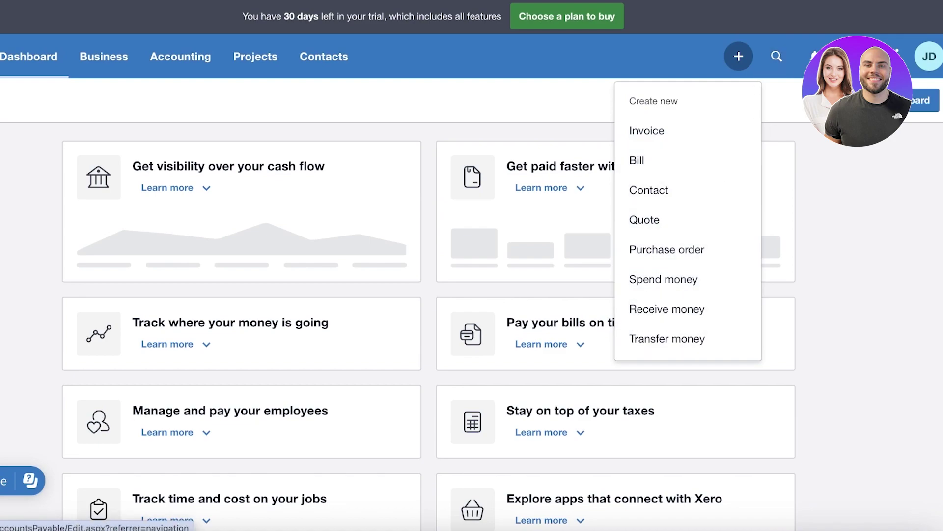
Step: Dismiss the recommended-apps panel, stay on the Dashboard, and open the Business menu
{"action": "left_click", "coordinate": [637, 160]}
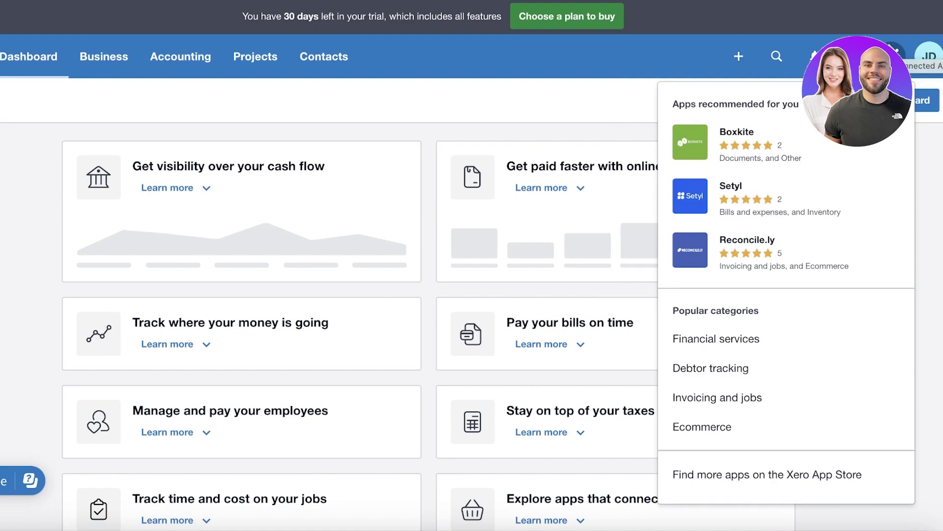
{"action": "left_click", "coordinate": [934, 64]}
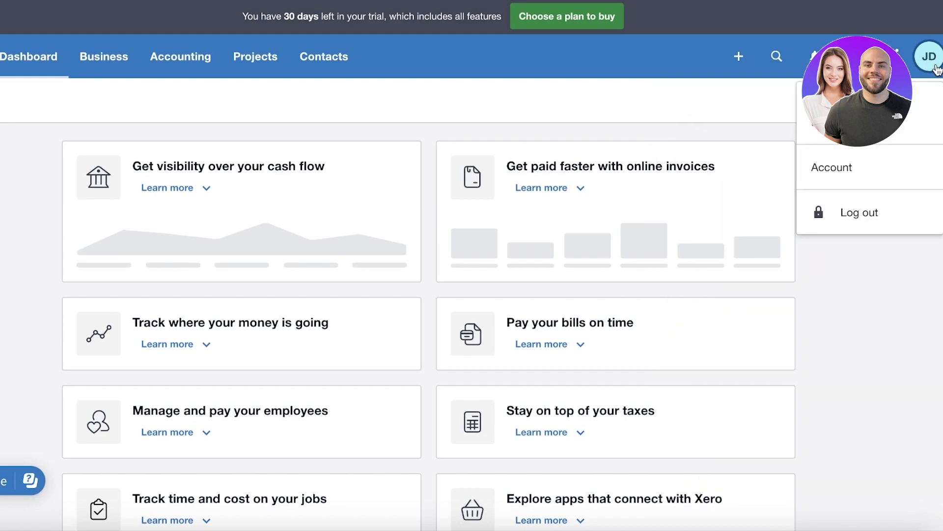
{"action": "left_click", "coordinate": [29, 66]}
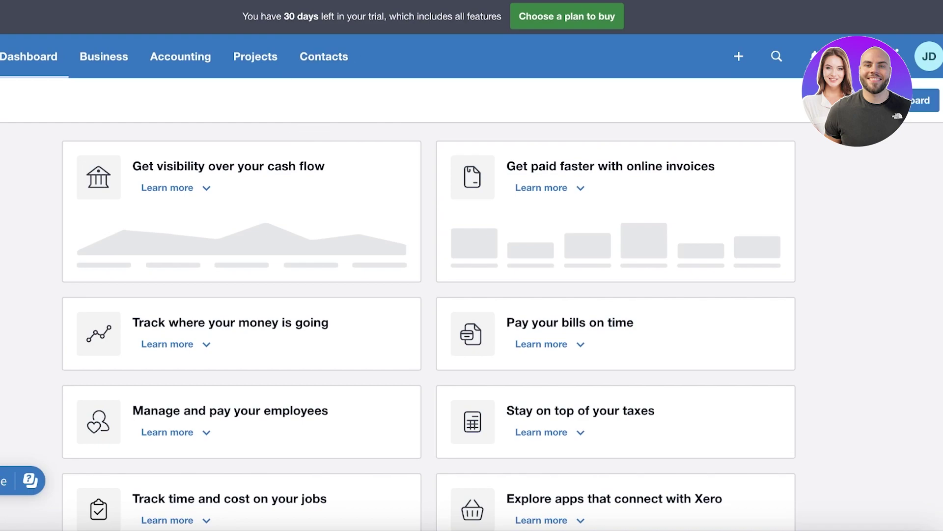
{"action": "left_click", "coordinate": [102, 70]}
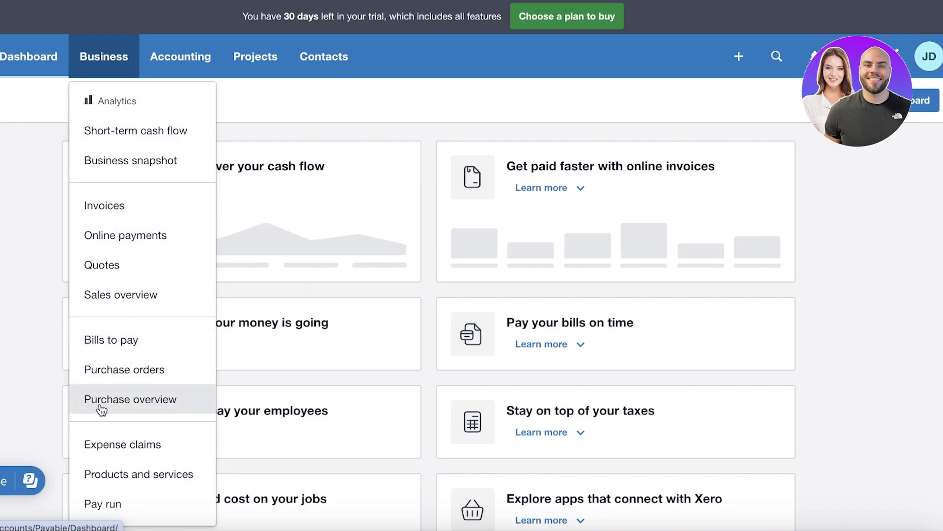
Step: Go to the Contacts list and start a new contact
{"action": "scroll", "coordinate": [113, 413], "scroll_direction": "down", "scroll_amount": 1}
{"action": "left_click", "coordinate": [164, 32]}
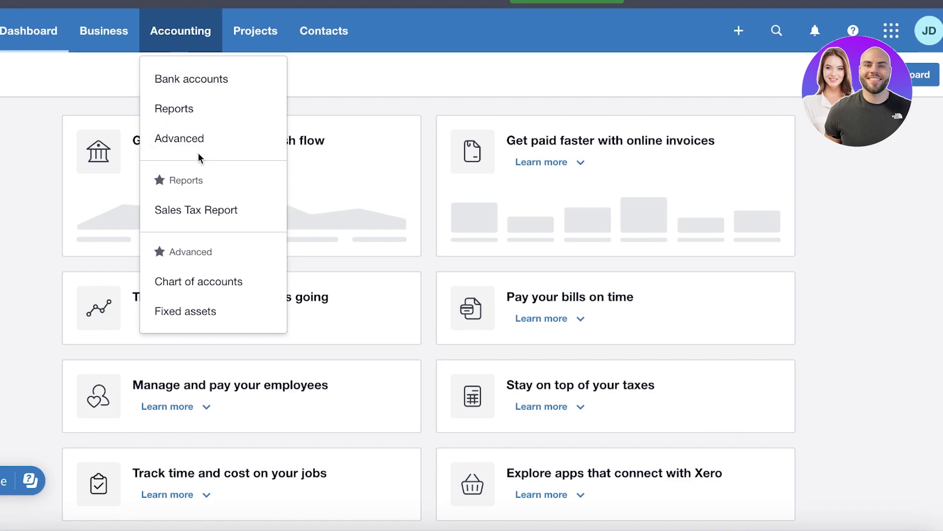
{"action": "left_click", "coordinate": [242, 31]}
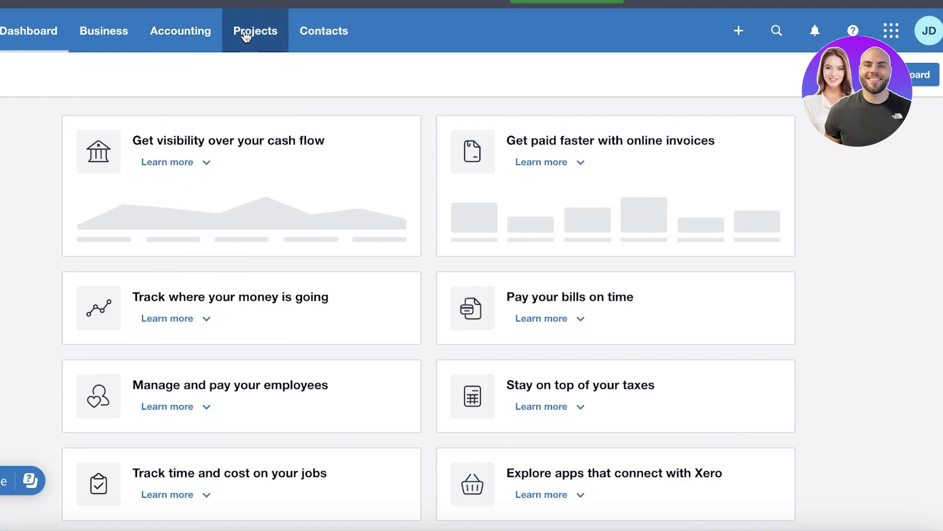
{"action": "left_click", "coordinate": [330, 33]}
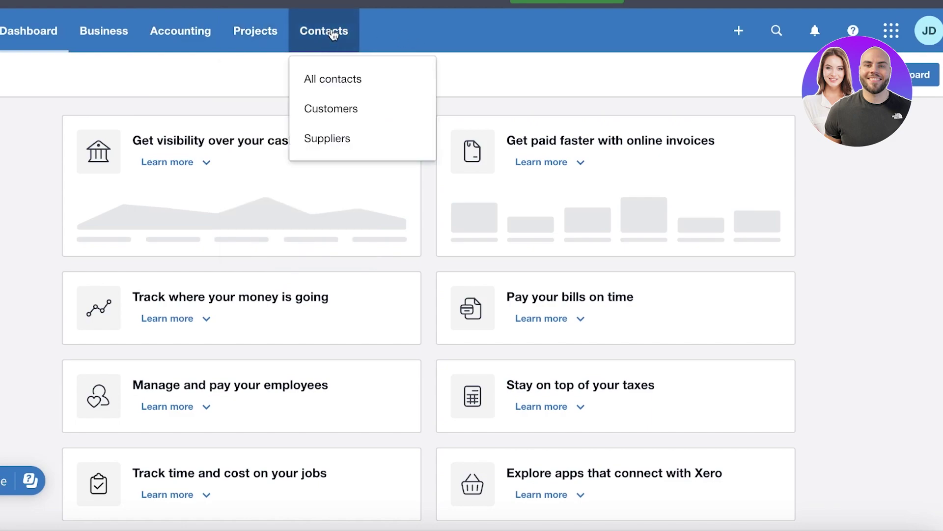
{"action": "left_click", "coordinate": [270, 32]}
{"action": "left_click", "coordinate": [324, 31]}
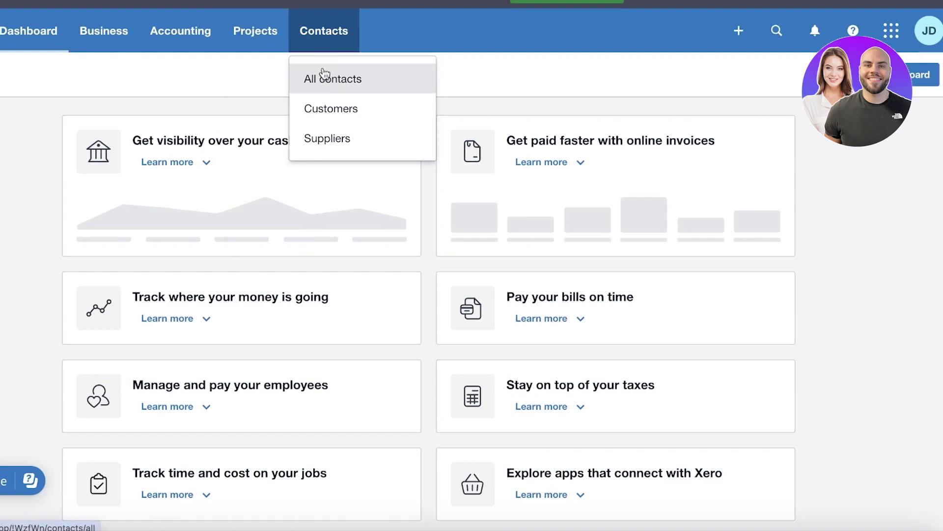
{"action": "left_click", "coordinate": [331, 109]}
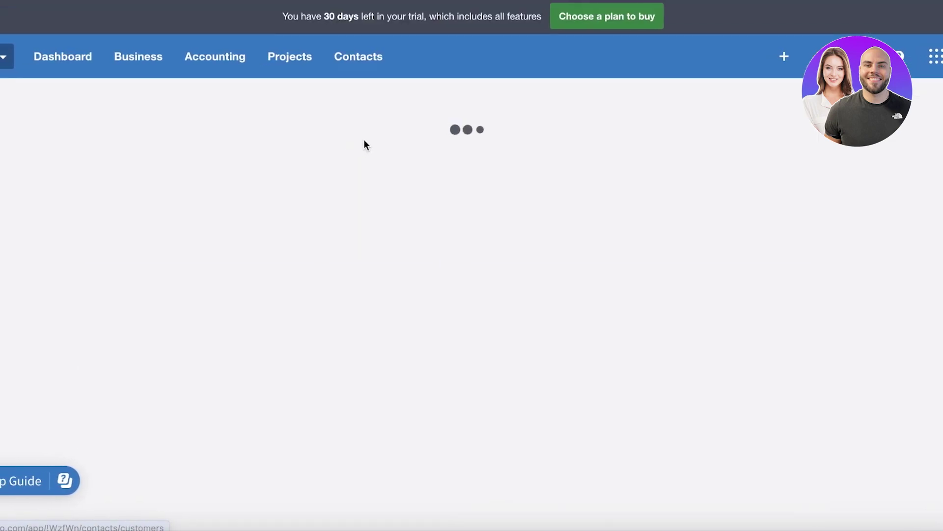
{"action": "left_click", "coordinate": [379, 58]}
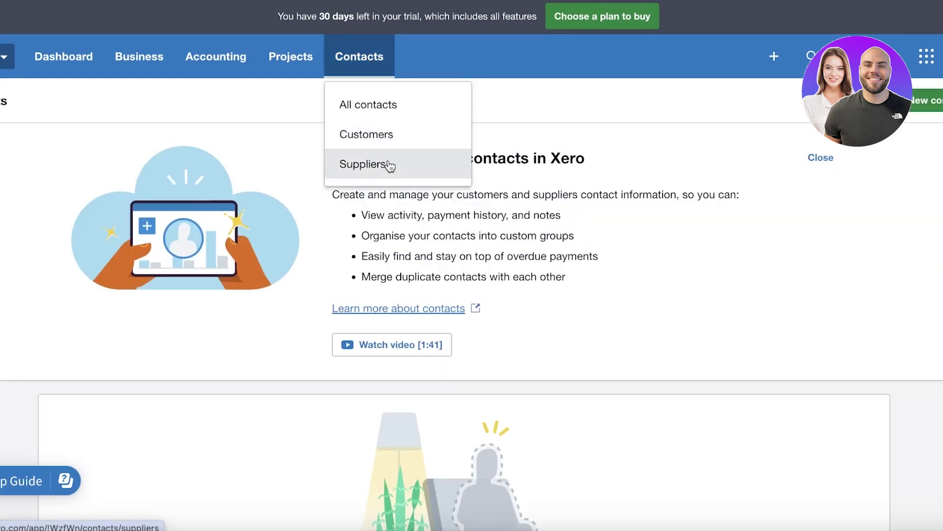
{"action": "left_click", "coordinate": [831, 156]}
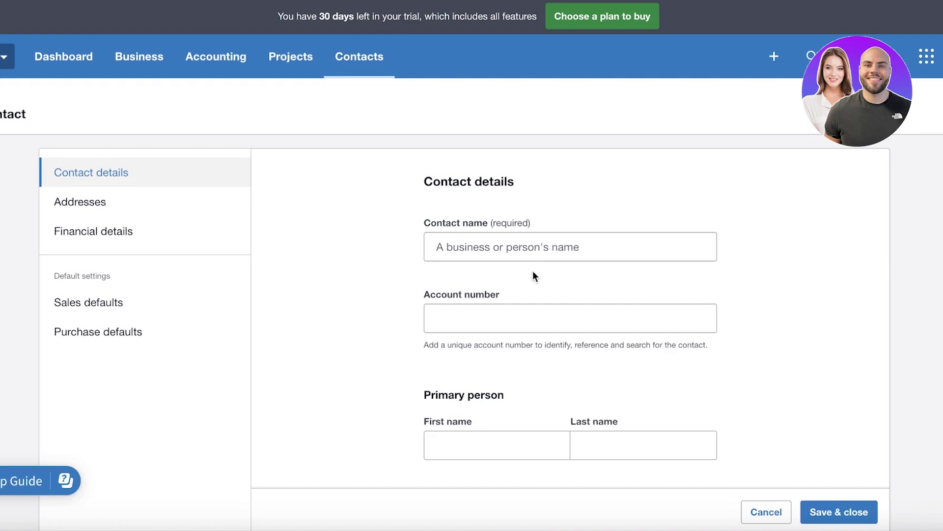
Step: Enter a contact name and fill in the account number
{"action": "left_click", "coordinate": [538, 241]}
{"action": "key", "text": "Down"}
{"action": "key", "text": "Return"}
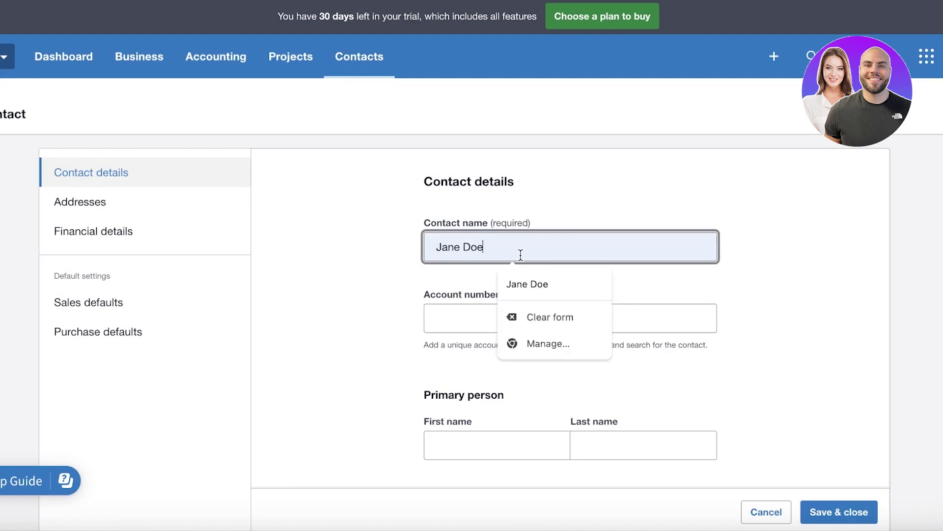
{"action": "triple_click", "coordinate": [519, 253]}
{"action": "type", "text": "Aliisa"}
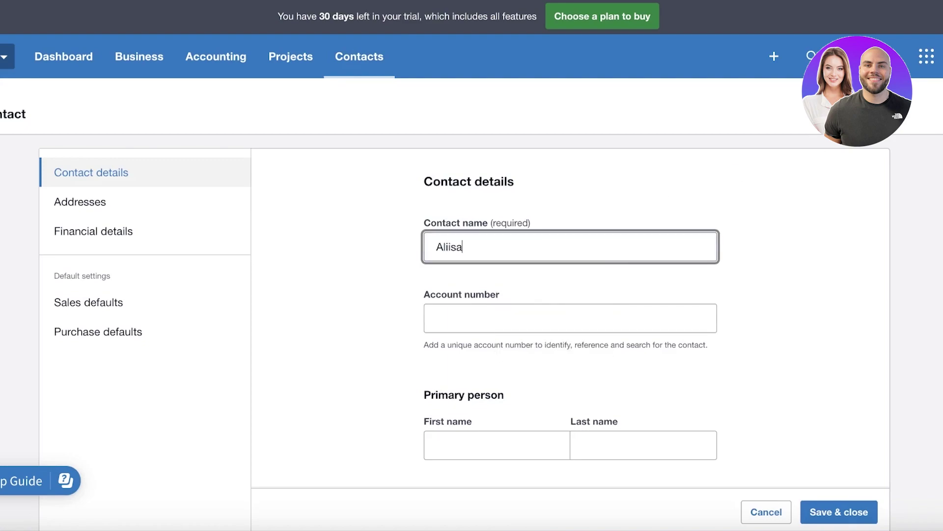
{"action": "left_click", "coordinate": [540, 324]}
{"action": "type", "text": "002"}
{"action": "scroll", "coordinate": [511, 341], "scroll_direction": "down", "scroll_amount": 4}
Step: Fill in the primary person's first and last names and correct the contact name
{"action": "left_click", "coordinate": [510, 250]}
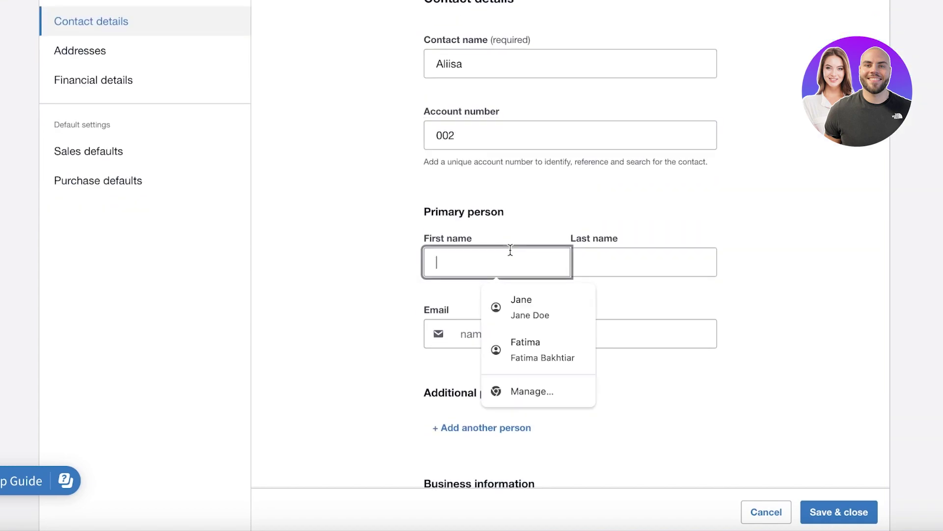
{"action": "key", "text": "Escape"}
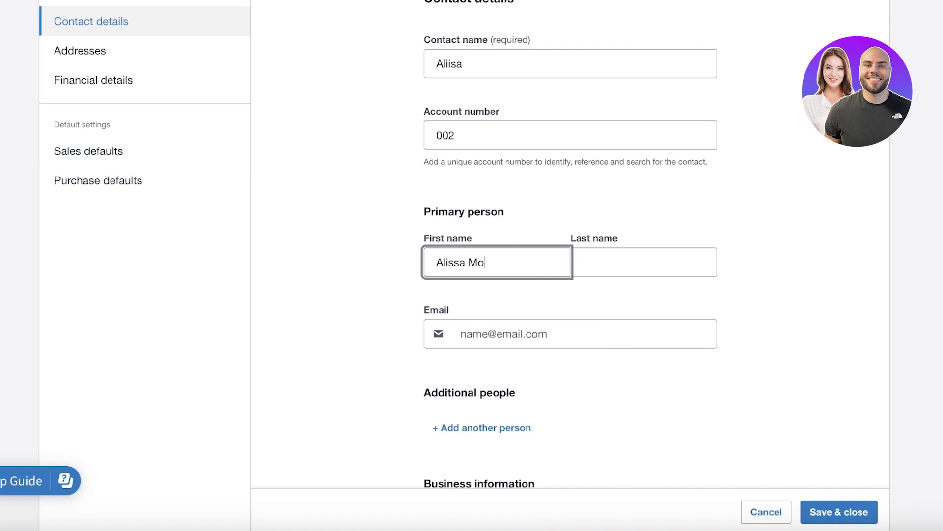
{"action": "key", "text": "Tab"}
{"action": "scroll", "coordinate": [492, 102], "scroll_direction": "up", "scroll_amount": 3}
{"action": "double_click", "coordinate": [478, 234]}
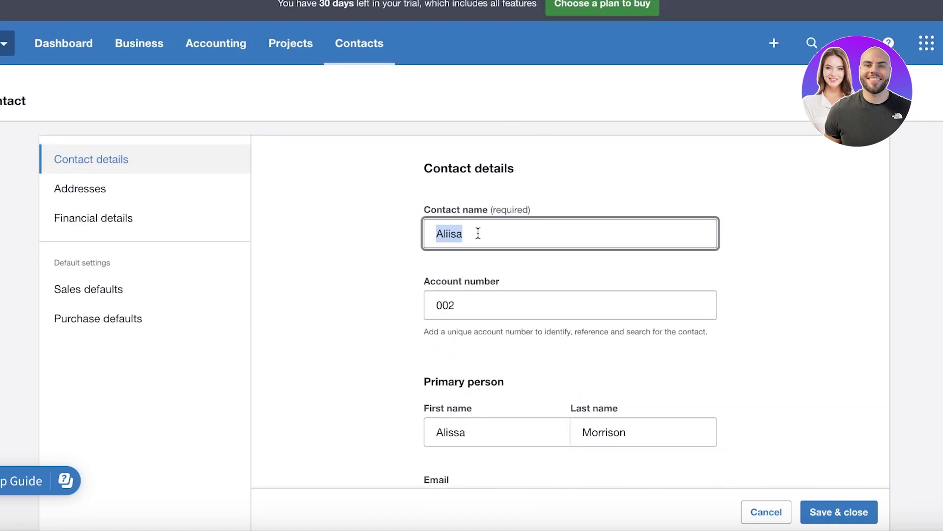
{"action": "key", "text": "BackSpace"}
{"action": "type", "text": "Alissa Scrunchies"}
Step: Fill in the contact's email from the suggested address and review the form
{"action": "scroll", "coordinate": [481, 233], "scroll_direction": "down", "scroll_amount": 4}
{"action": "scroll", "coordinate": [481, 234], "scroll_direction": "down", "scroll_amount": 10}
{"action": "scroll", "coordinate": [522, 237], "scroll_direction": "up", "scroll_amount": 7}
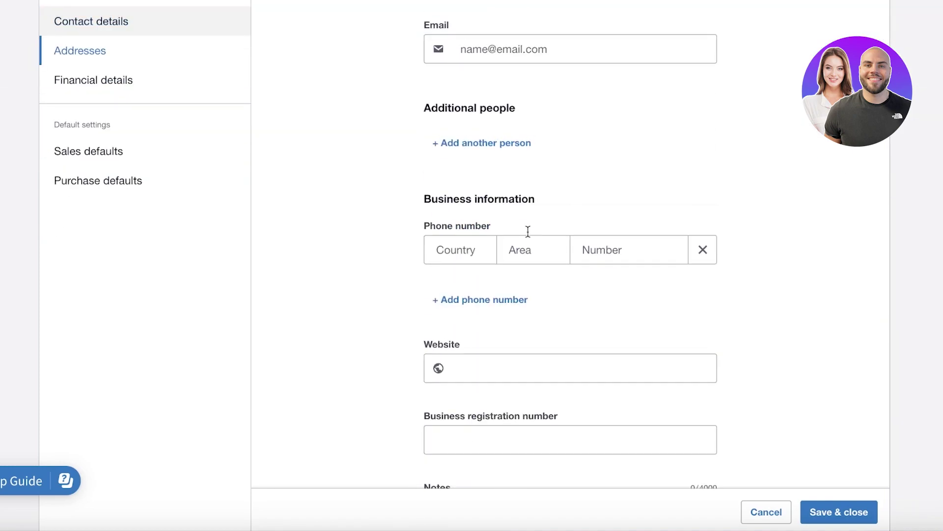
{"action": "left_click", "coordinate": [520, 56]}
{"action": "type", "text": "a"}
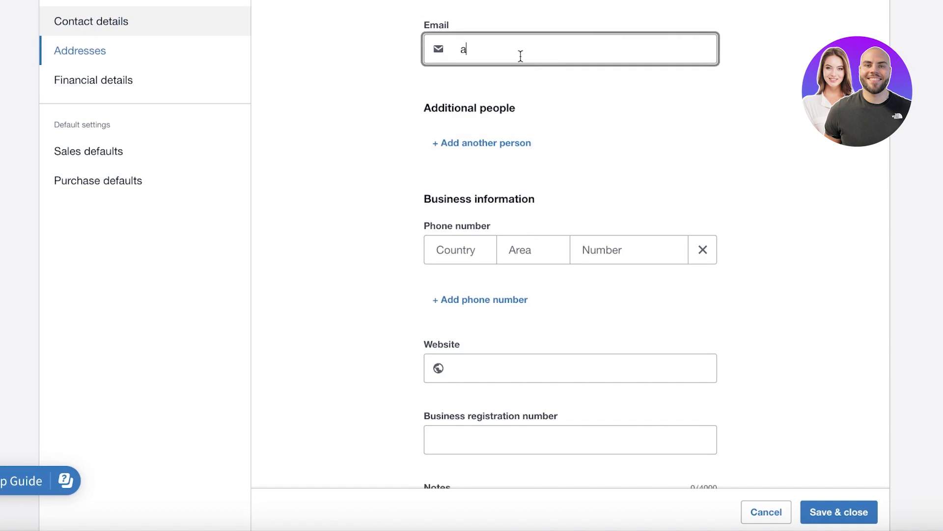
{"action": "key", "text": "BackSpace"}
{"action": "type", "text": "we"}
{"action": "left_click", "coordinate": [616, 86]}
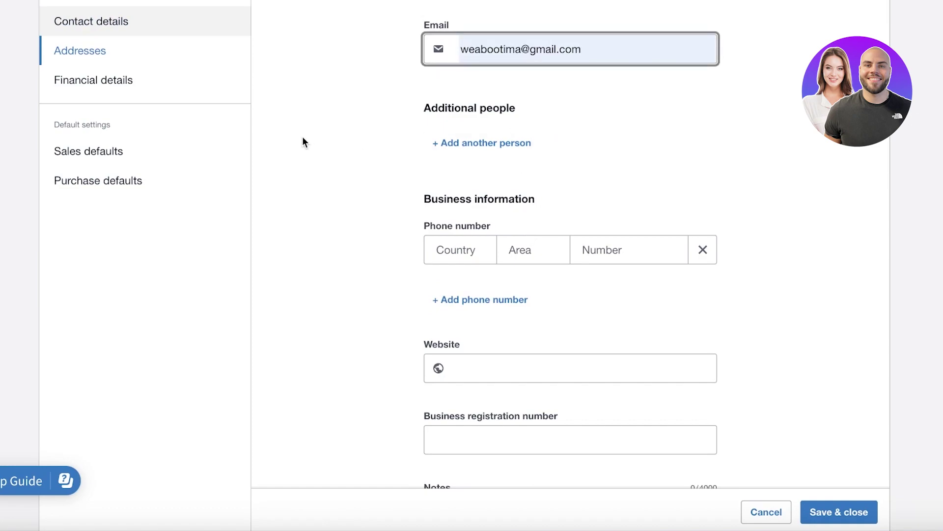
{"action": "scroll", "coordinate": [463, 190], "scroll_direction": "up", "scroll_amount": 4}
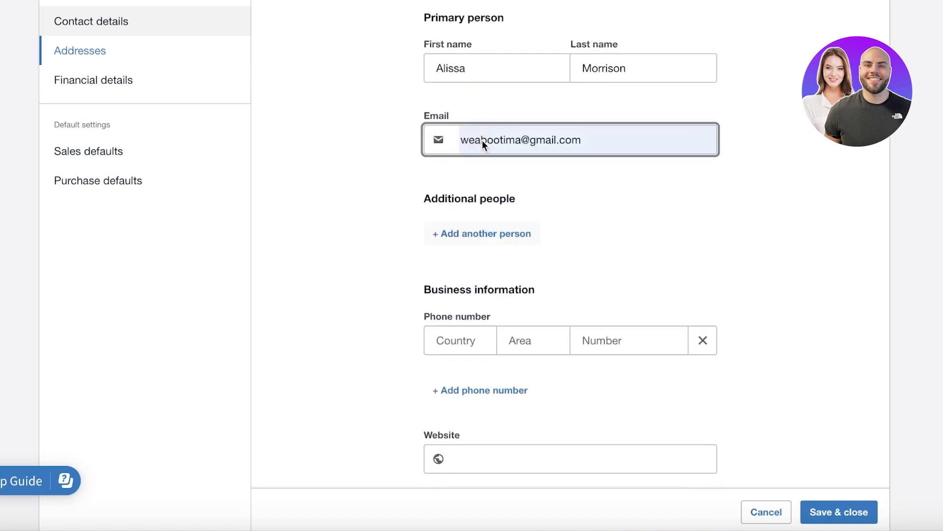
{"action": "scroll", "coordinate": [489, 169], "scroll_direction": "up", "scroll_amount": 5}
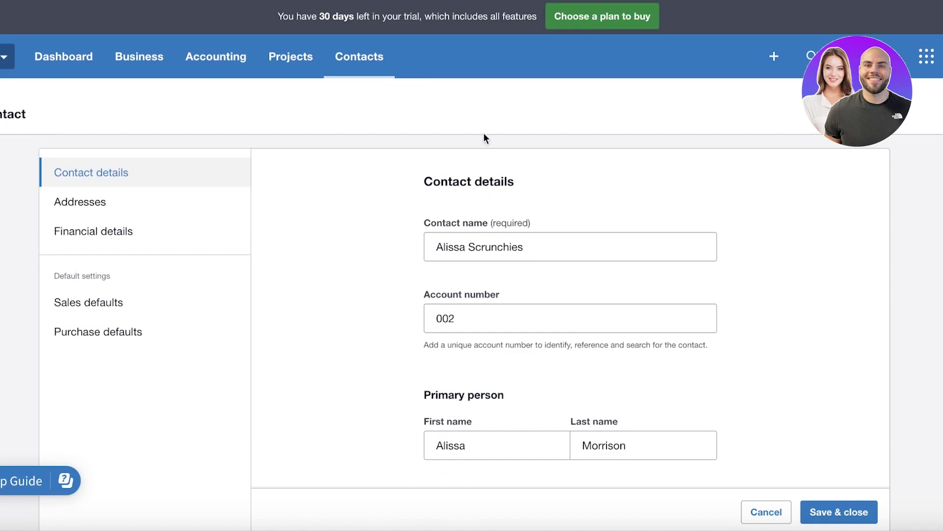
{"action": "scroll", "coordinate": [499, 301], "scroll_direction": "down", "scroll_amount": 5}
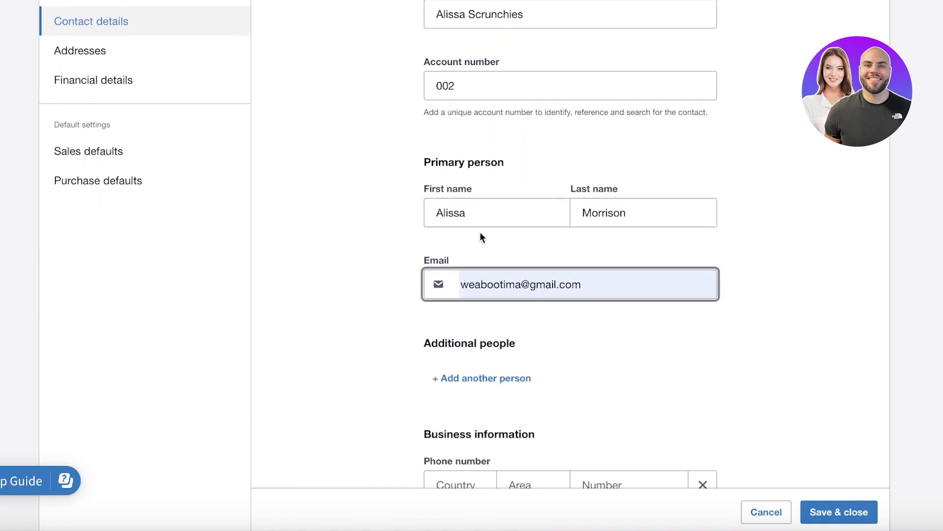
{"action": "scroll", "coordinate": [732, 261], "scroll_direction": "down", "scroll_amount": 7}
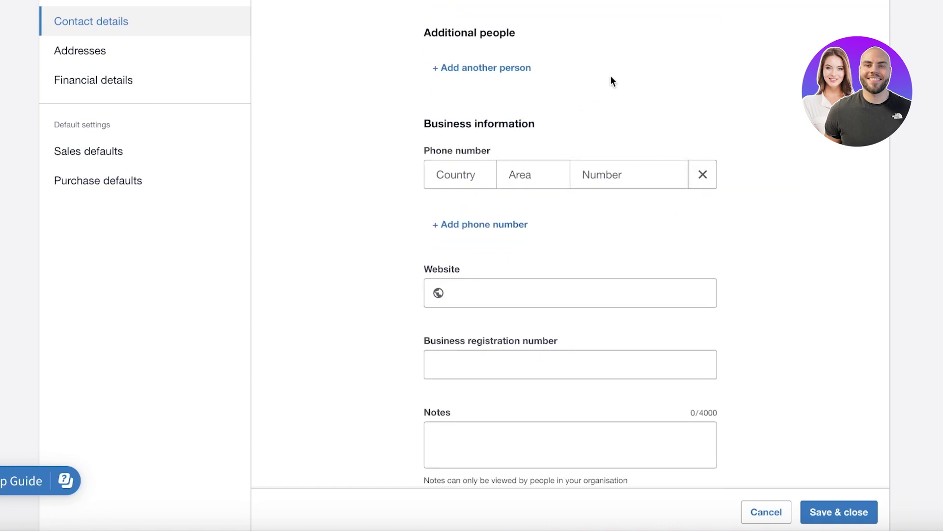
{"action": "scroll", "coordinate": [580, 130], "scroll_direction": "down", "scroll_amount": 5}
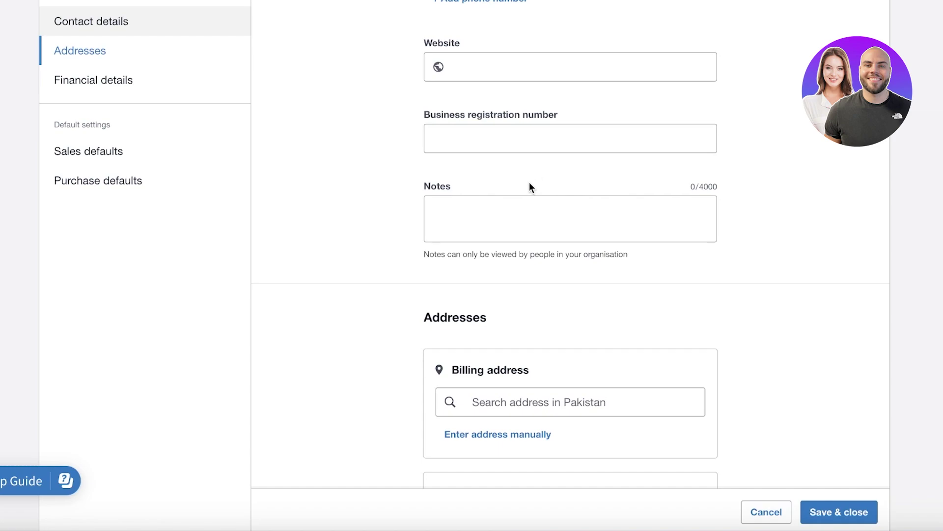
{"action": "scroll", "coordinate": [529, 187], "scroll_direction": "down", "scroll_amount": 12}
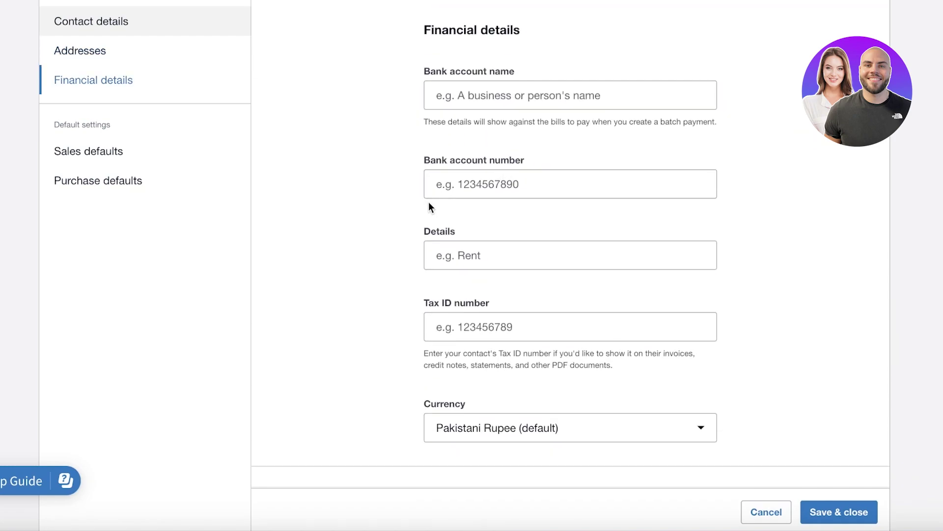
{"action": "scroll", "coordinate": [442, 147], "scroll_direction": "down", "scroll_amount": 1}
{"action": "scroll", "coordinate": [458, 163], "scroll_direction": "up", "scroll_amount": 1}
{"action": "scroll", "coordinate": [443, 147], "scroll_direction": "down", "scroll_amount": 10}
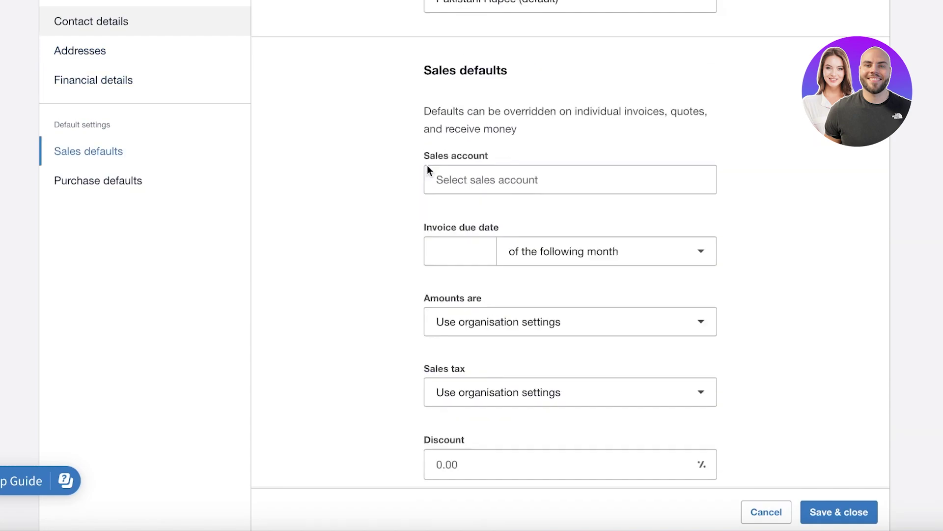
{"action": "scroll", "coordinate": [412, 171], "scroll_direction": "down", "scroll_amount": 2}
{"action": "scroll", "coordinate": [259, 184], "scroll_direction": "down", "scroll_amount": 10}
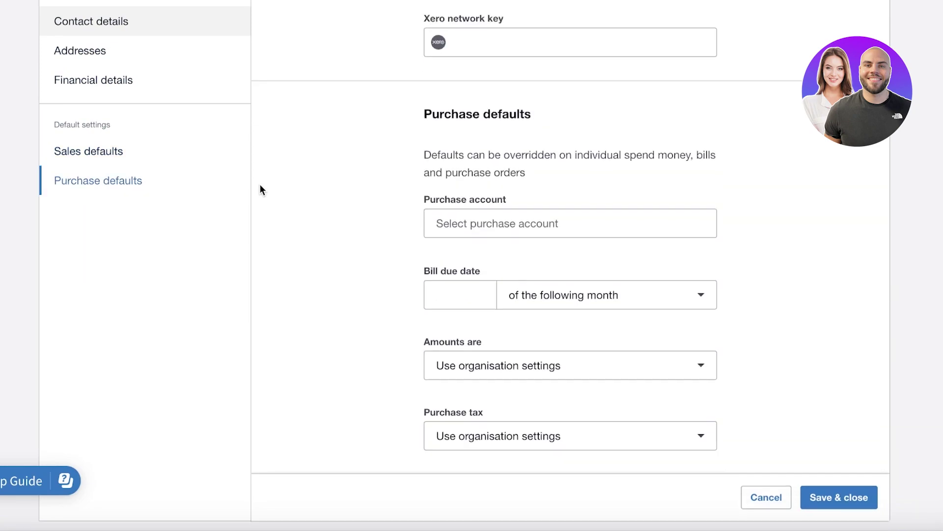
{"action": "scroll", "coordinate": [260, 185], "scroll_direction": "up", "scroll_amount": 17}
{"action": "scroll", "coordinate": [330, 204], "scroll_direction": "down", "scroll_amount": 3}
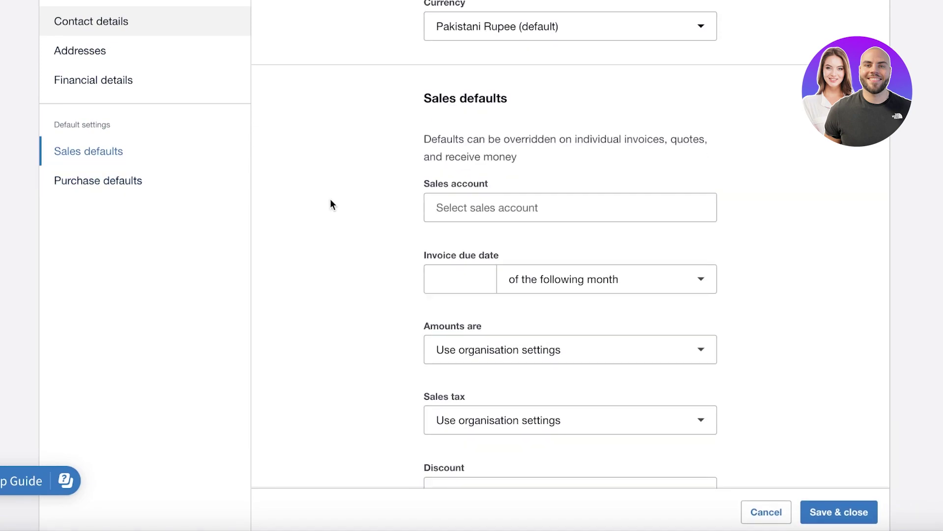
Step: Set the contact's default sales account to 200 - Sales
{"action": "left_click", "coordinate": [482, 201]}
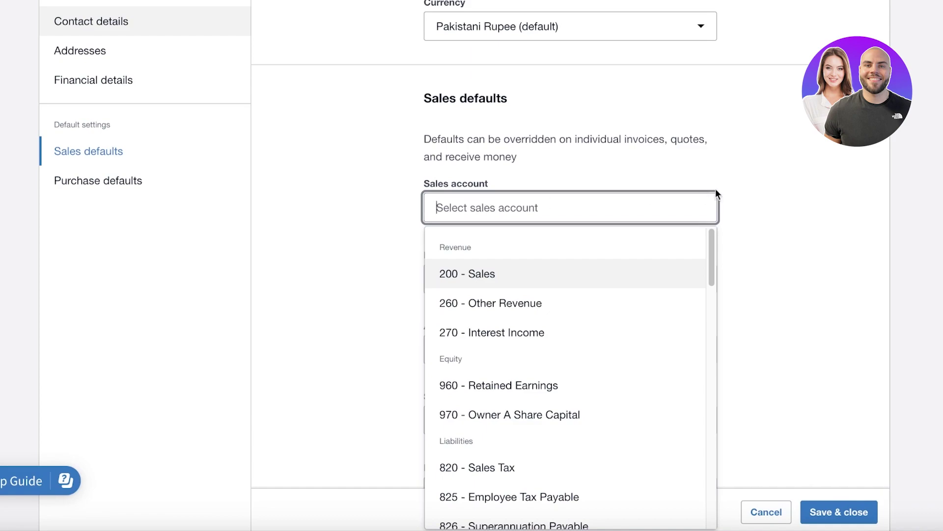
{"action": "scroll", "coordinate": [739, 196], "scroll_direction": "down", "scroll_amount": 3}
{"action": "key", "text": "Return"}
Step: Make invoices due 10 days after the invoice date
{"action": "left_click", "coordinate": [454, 300]}
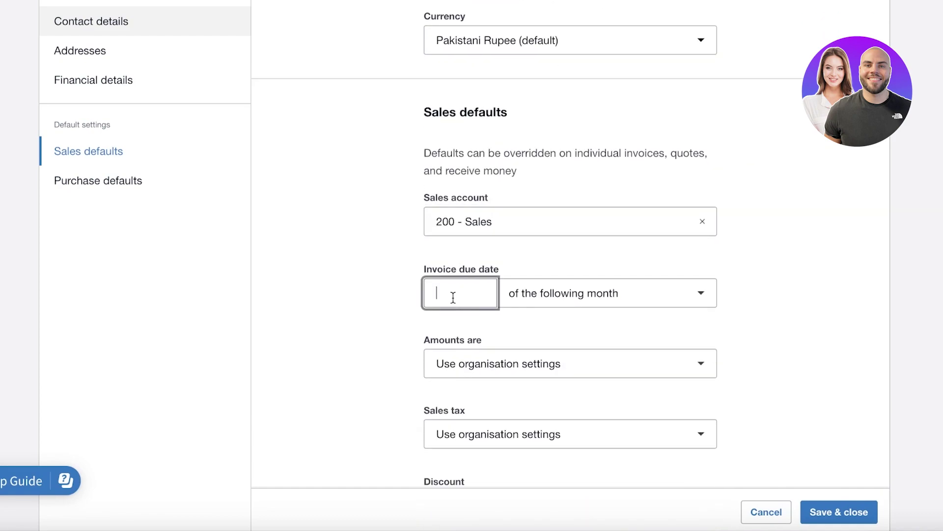
{"action": "scroll", "coordinate": [624, 275], "scroll_direction": "down", "scroll_amount": 1}
{"action": "type", "text": "2"}
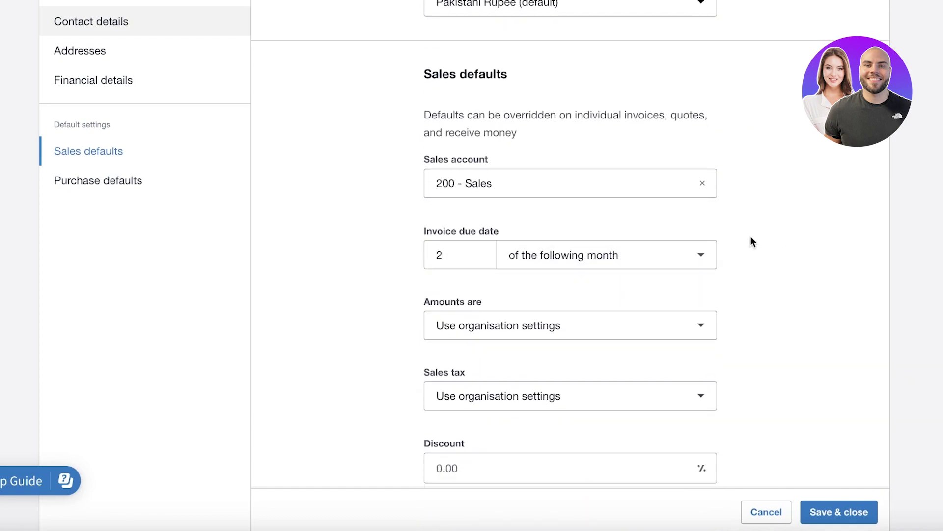
{"action": "left_click", "coordinate": [377, 267]}
{"action": "scroll", "coordinate": [561, 275], "scroll_direction": "down", "scroll_amount": 7}
{"action": "scroll", "coordinate": [521, 183], "scroll_direction": "up", "scroll_amount": 3}
{"action": "scroll", "coordinate": [521, 182], "scroll_direction": "up", "scroll_amount": 3}
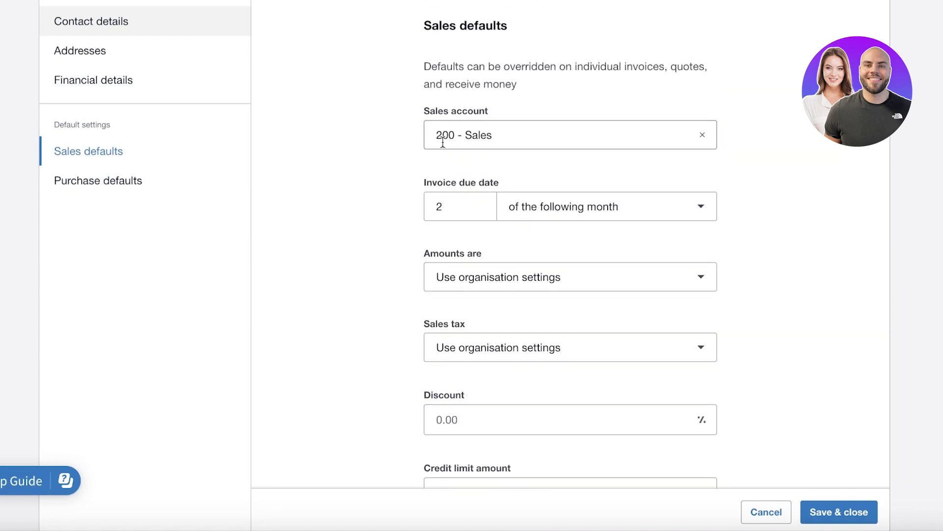
{"action": "left_click", "coordinate": [575, 212]}
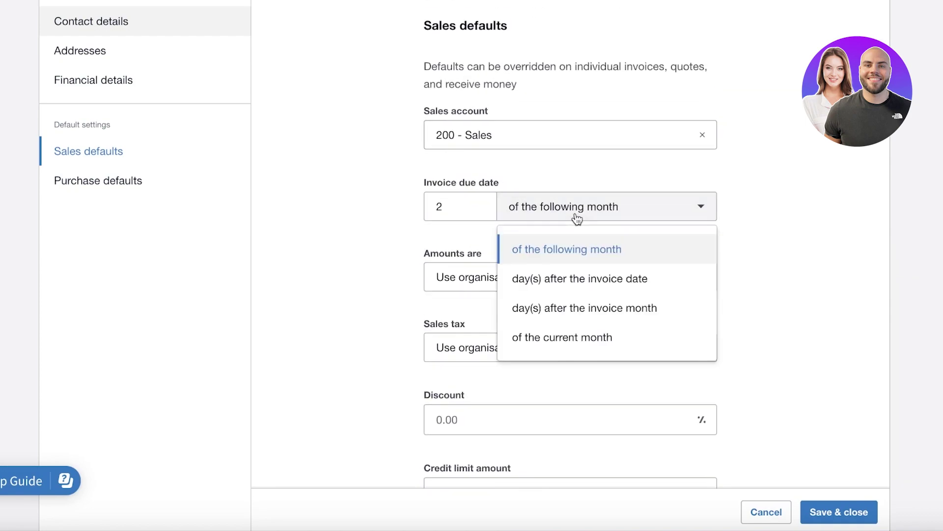
{"action": "left_click", "coordinate": [540, 279]}
{"action": "scroll", "coordinate": [437, 234], "scroll_direction": "up", "scroll_amount": 1}
{"action": "left_click", "coordinate": [437, 235]}
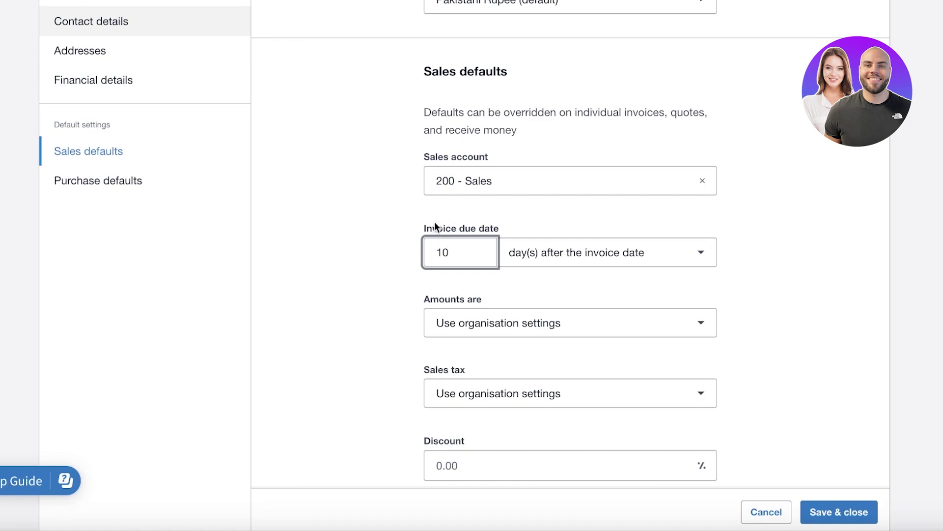
{"action": "left_click", "coordinate": [358, 236]}
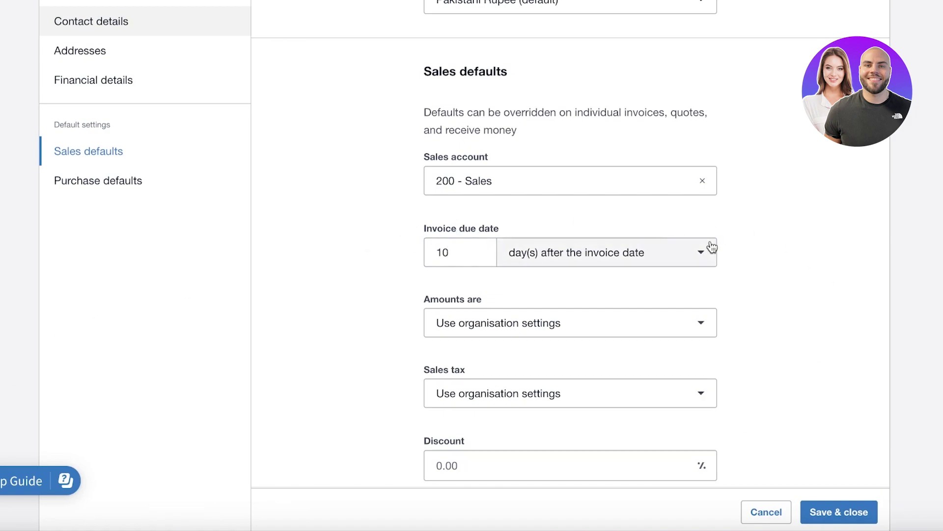
Step: Set amounts to Tax inclusive with Tax on Sales, then save and close the contact
{"action": "scroll", "coordinate": [663, 330], "scroll_direction": "down", "scroll_amount": 2}
{"action": "left_click", "coordinate": [591, 242]}
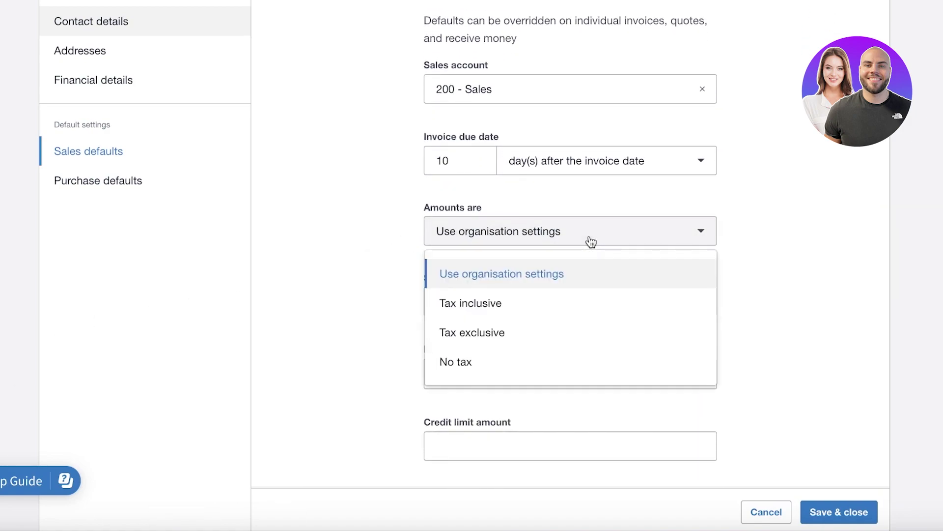
{"action": "left_click", "coordinate": [520, 311]}
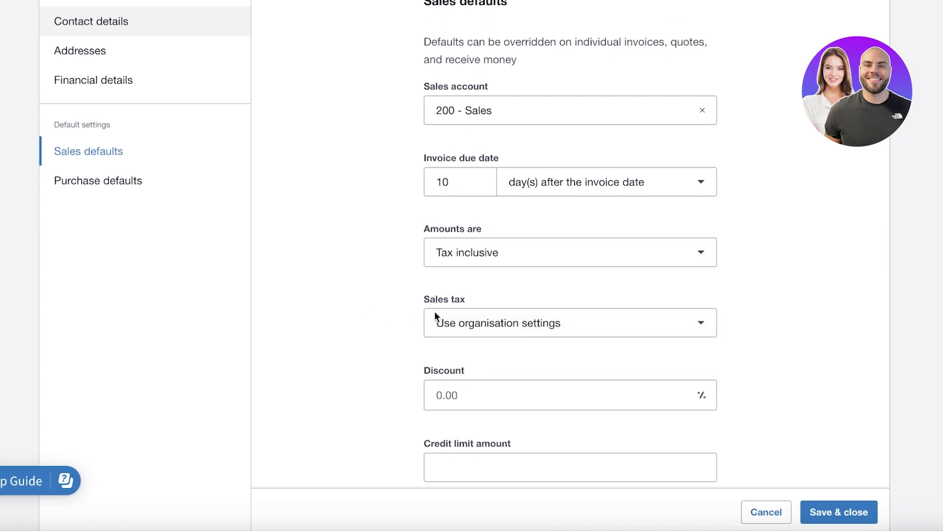
{"action": "left_click", "coordinate": [506, 328]}
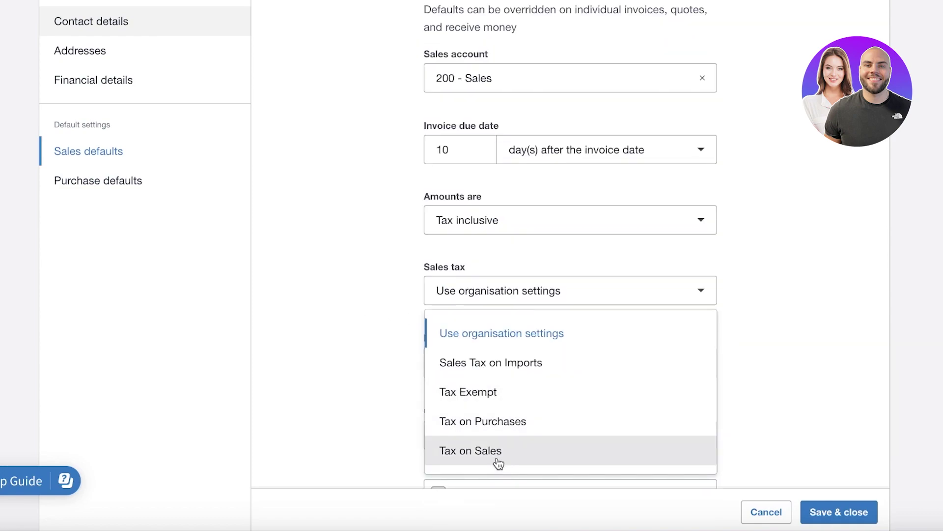
{"action": "left_click", "coordinate": [498, 462]}
{"action": "key", "text": "Tab"}
{"action": "key", "text": "Tab"}
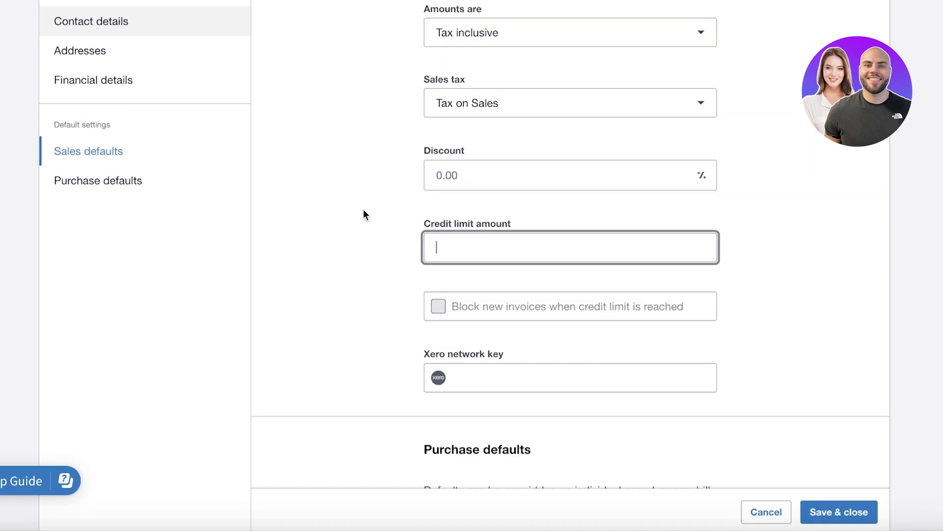
{"action": "scroll", "coordinate": [352, 227], "scroll_direction": "down", "scroll_amount": 7}
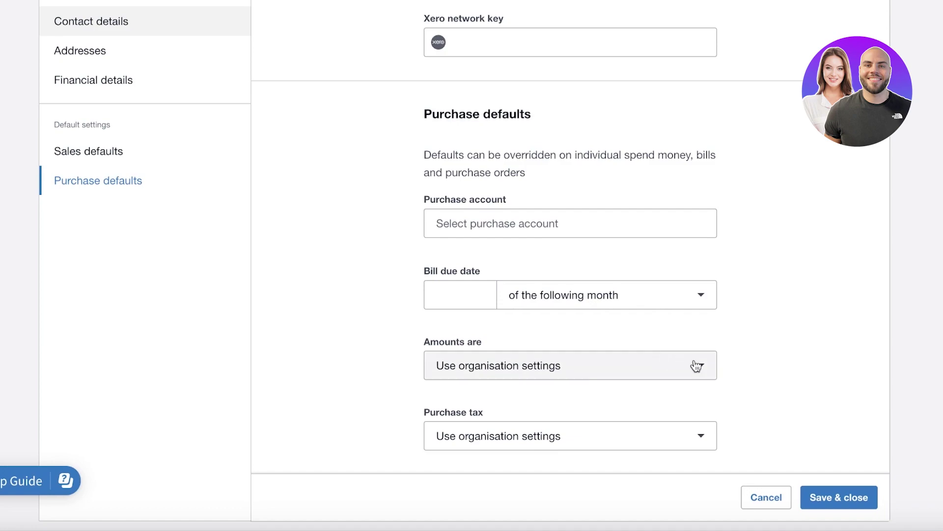
{"action": "left_click", "coordinate": [868, 504]}
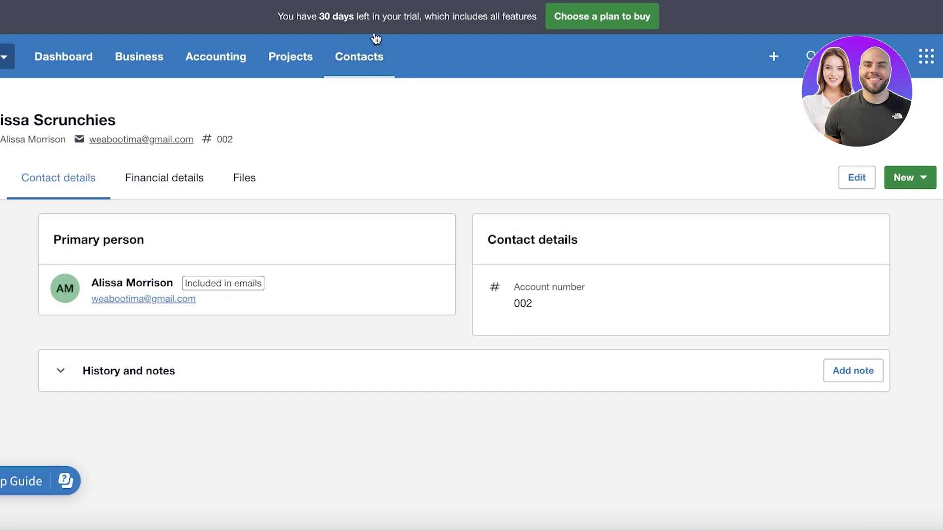
Step: Go to the Customers list and close the 'Make the most of contacts in Xero' banner
{"action": "left_click", "coordinate": [367, 48]}
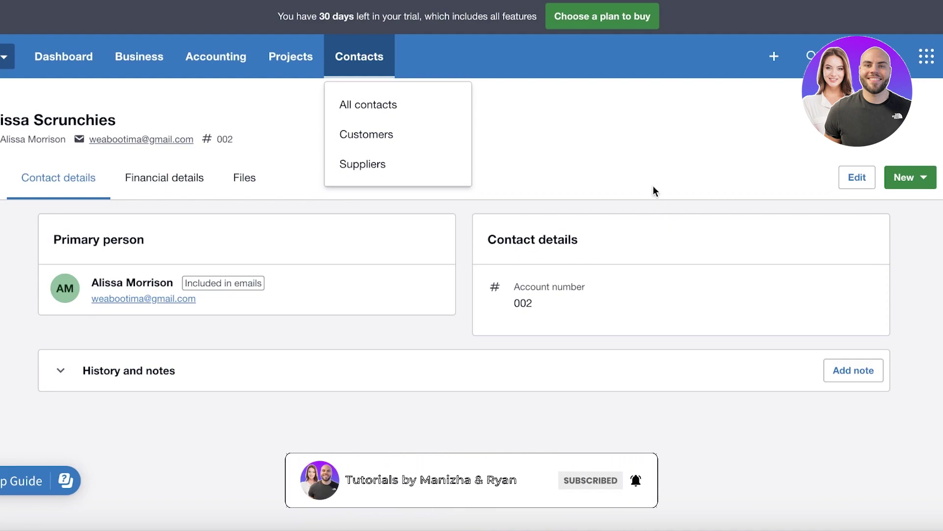
{"action": "left_click", "coordinate": [360, 142]}
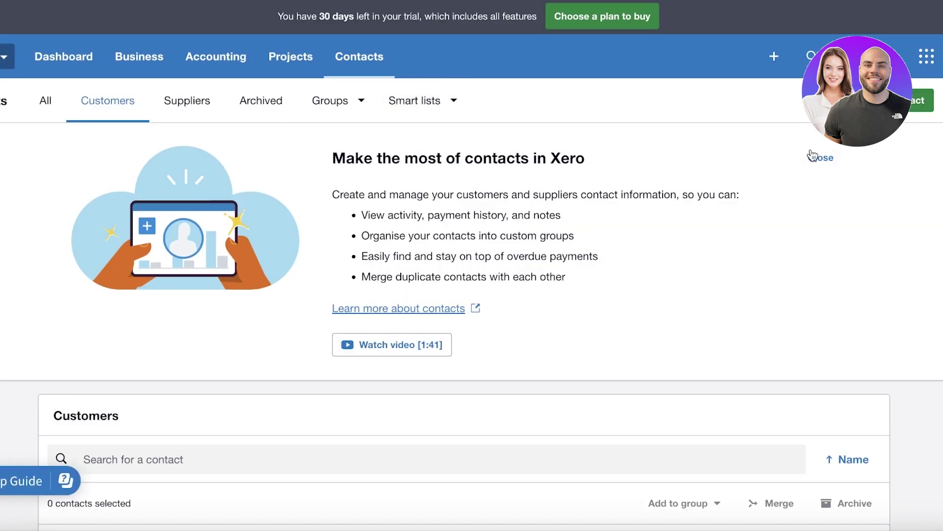
{"action": "left_click", "coordinate": [828, 157]}
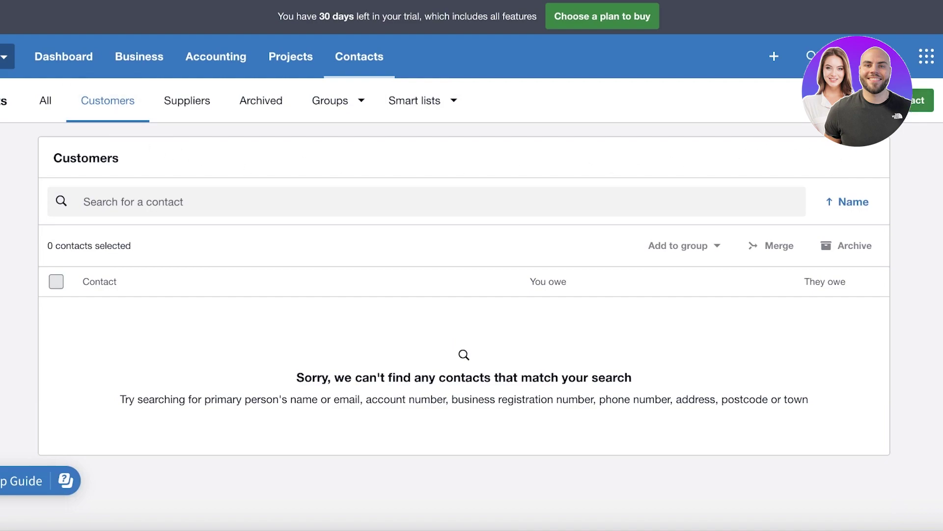
Step: Open the Import contacts page and look over its template and CSV/TXT upload steps
{"action": "left_click", "coordinate": [908, 143]}
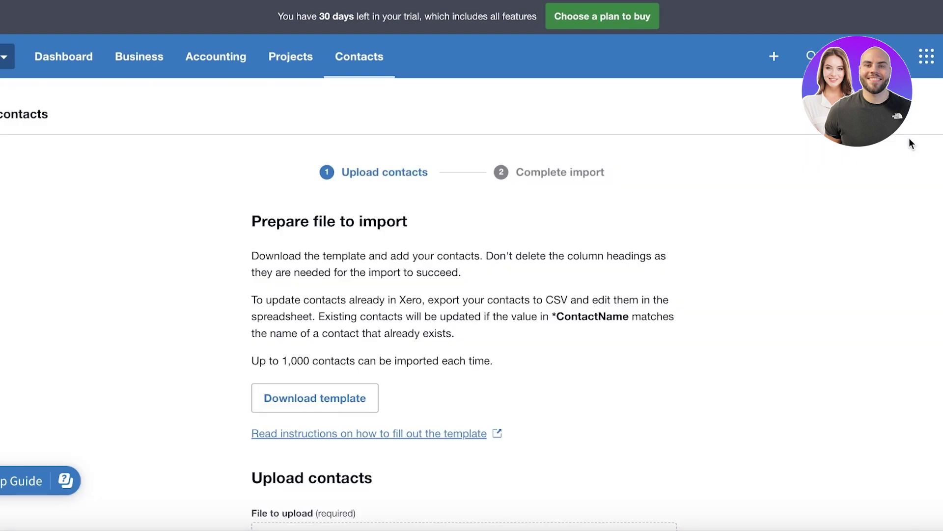
{"action": "scroll", "coordinate": [267, 216], "scroll_direction": "down", "scroll_amount": 5}
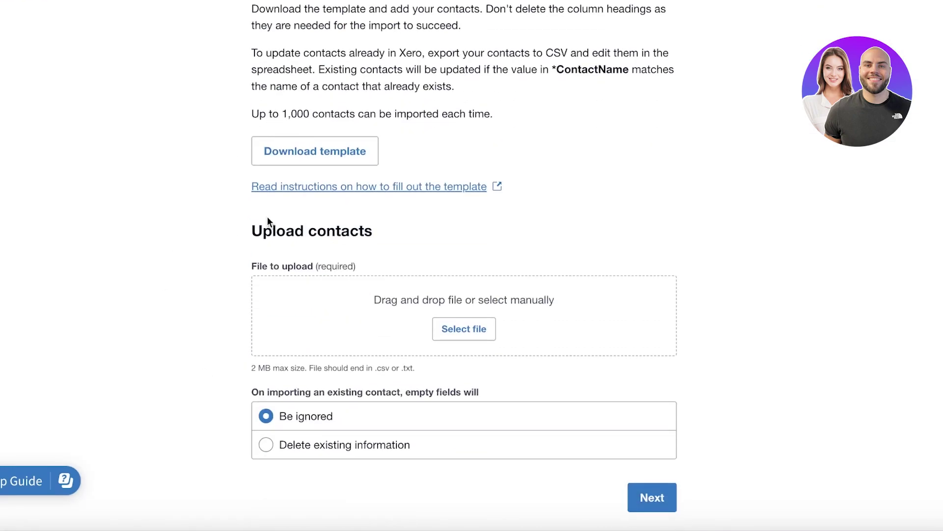
{"action": "scroll", "coordinate": [267, 216], "scroll_direction": "up", "scroll_amount": 5}
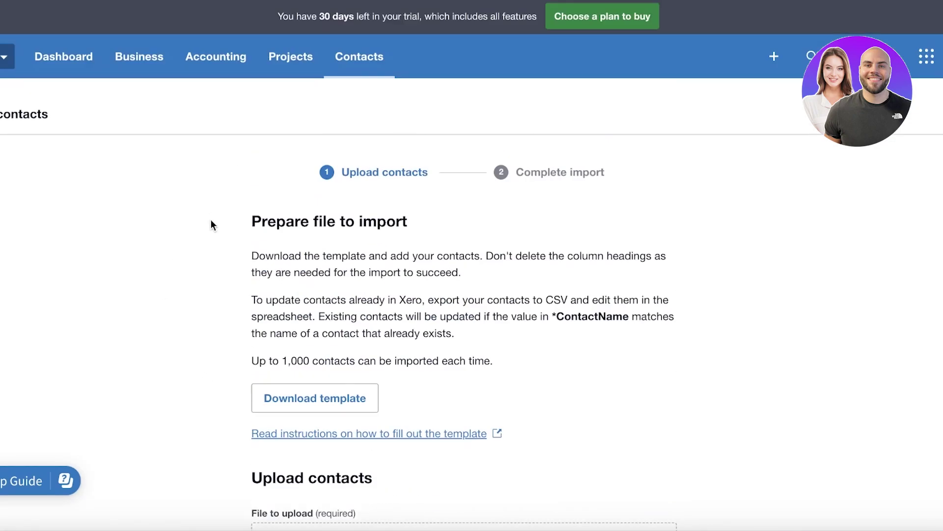
Step: Go to All projects from the Projects menu, showing the empty In progress tab
{"action": "left_click", "coordinate": [307, 72]}
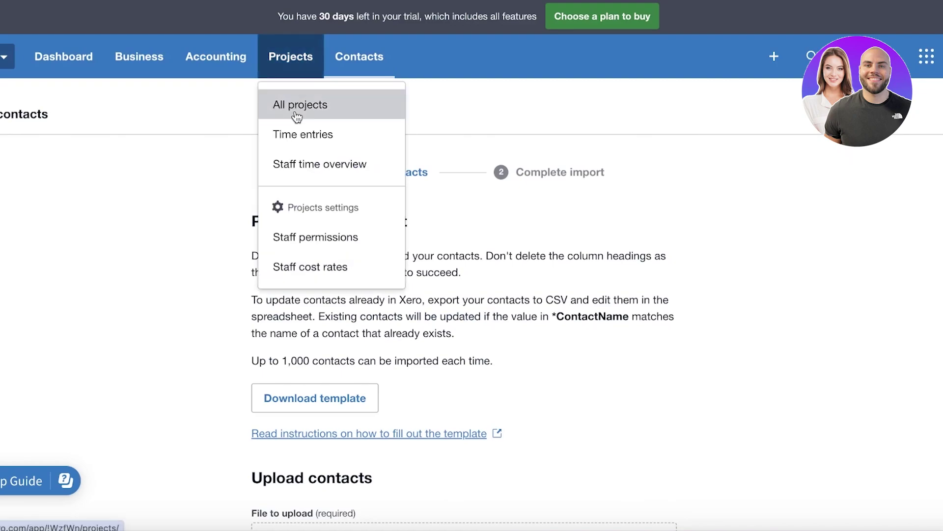
{"action": "left_click", "coordinate": [295, 114]}
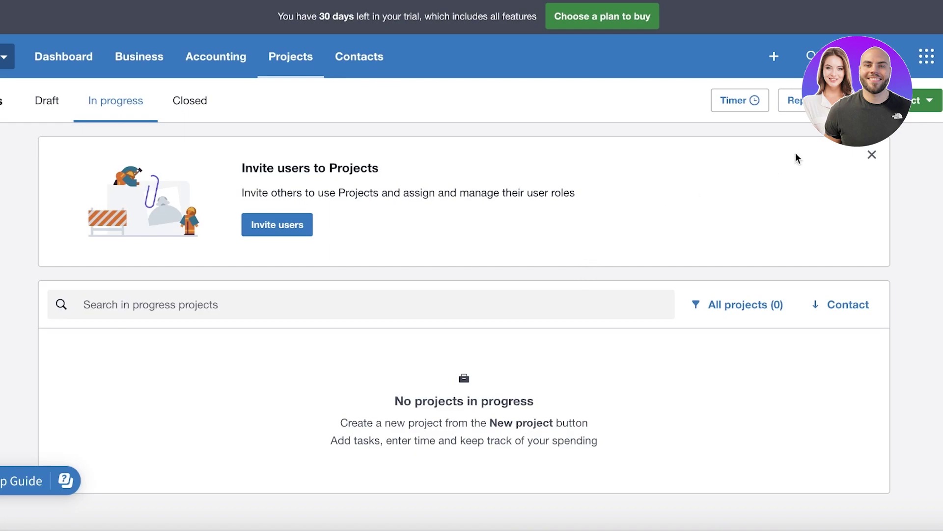
Step: Dismiss the invite banner and start an in-progress project for the existing contact
{"action": "left_click", "coordinate": [872, 155]}
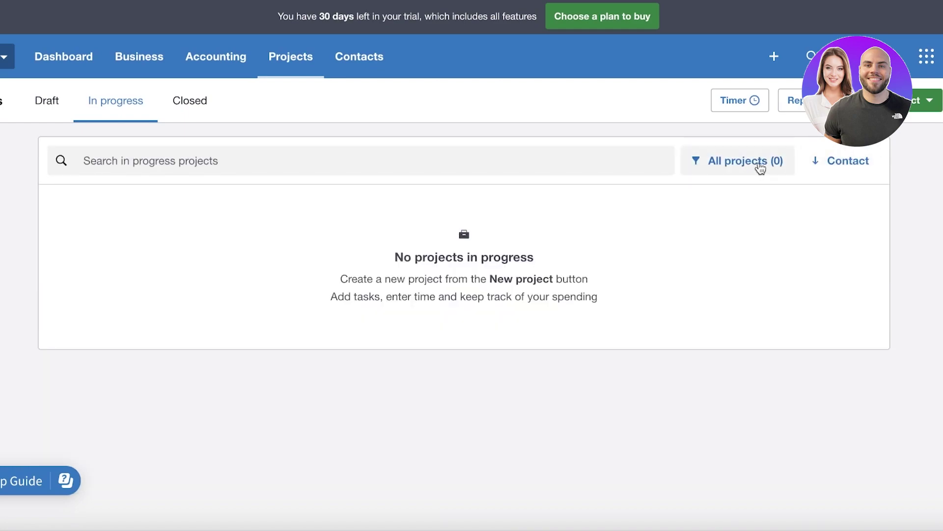
{"action": "left_click", "coordinate": [929, 100]}
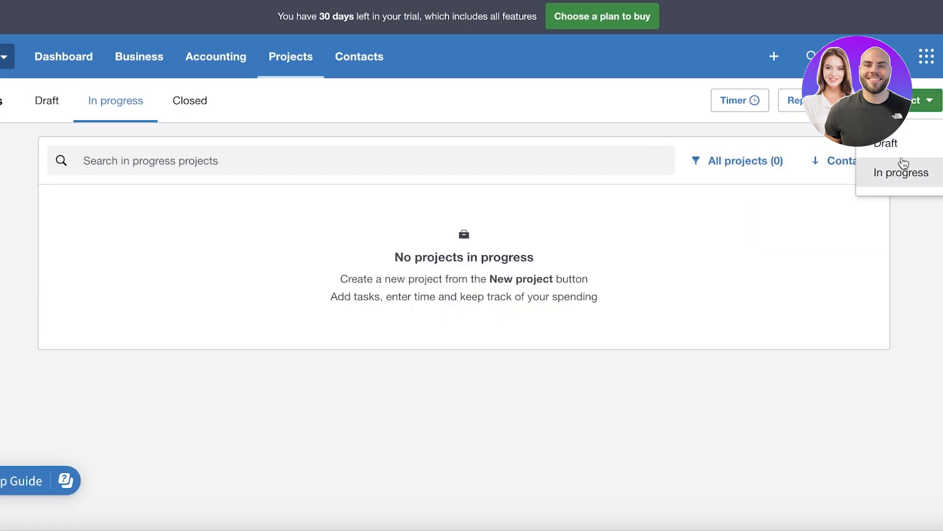
{"action": "left_click", "coordinate": [903, 175]}
{"action": "left_click", "coordinate": [424, 95]}
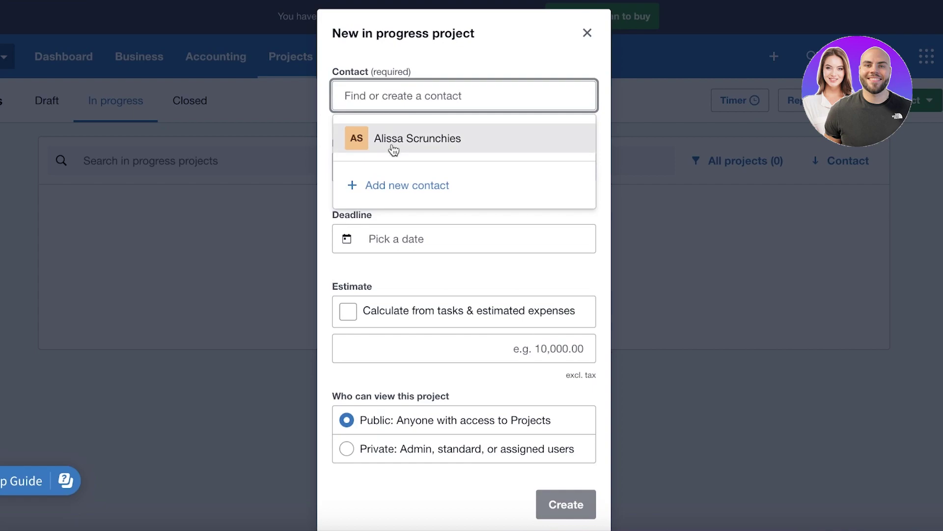
{"action": "left_click", "coordinate": [402, 138]}
Step: Name the project 'Expansion with hairbows', set its deadline to 27 Feb 2024, and create it
{"action": "left_click", "coordinate": [382, 175]}
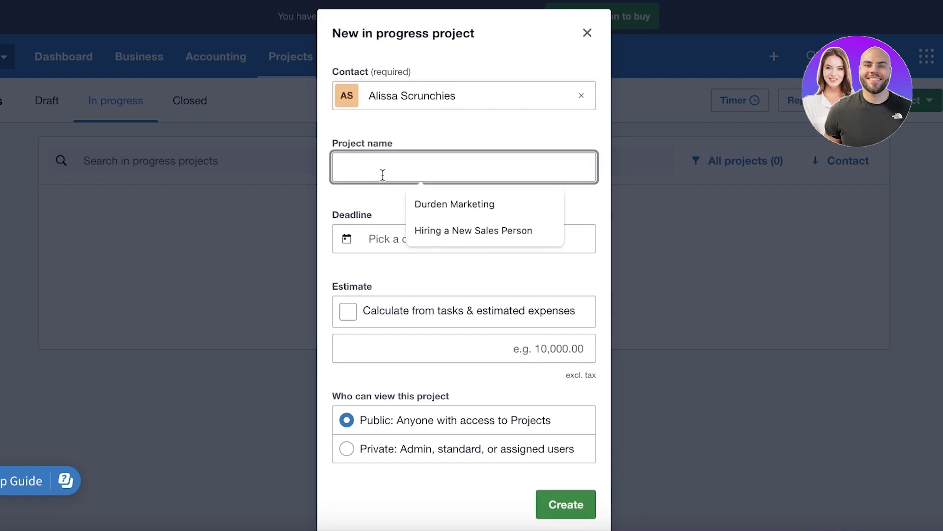
{"action": "type", "text": "A"}
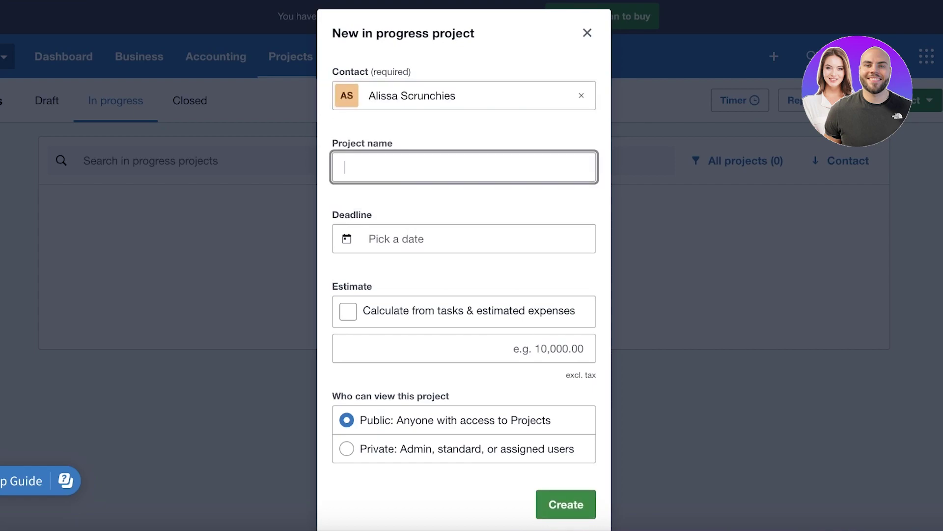
{"action": "key", "text": "BackSpace"}
{"action": "type", "text": "Expansion with hairbows"}
{"action": "left_click", "coordinate": [382, 248]}
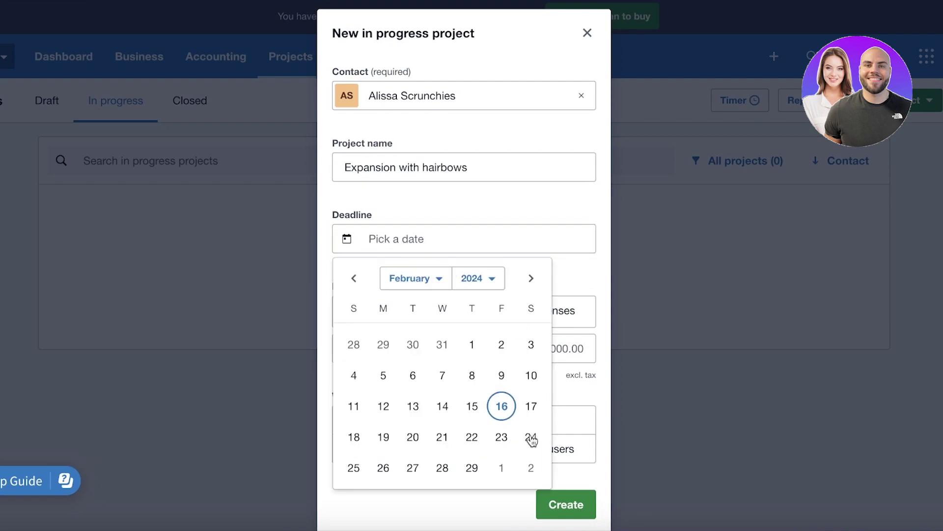
{"action": "left_click", "coordinate": [413, 468]}
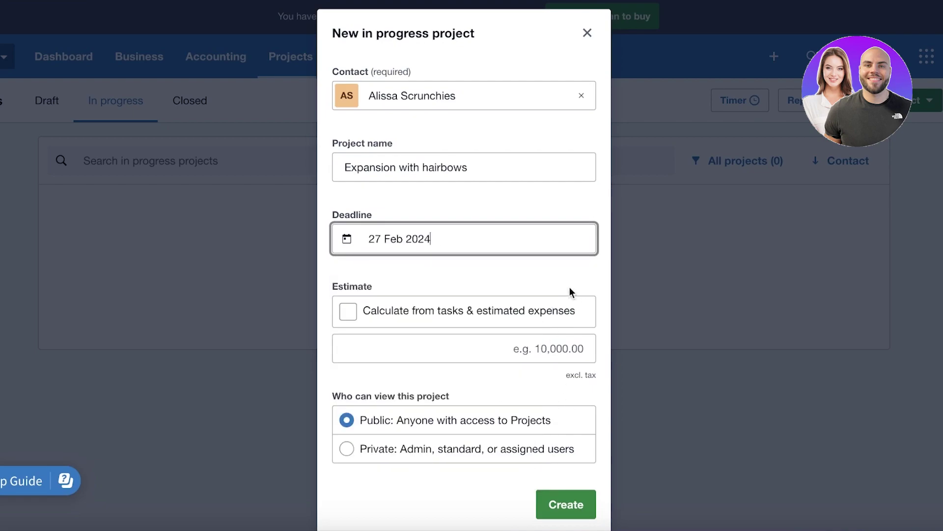
{"action": "left_click", "coordinate": [425, 319]}
{"action": "left_click", "coordinate": [389, 315]}
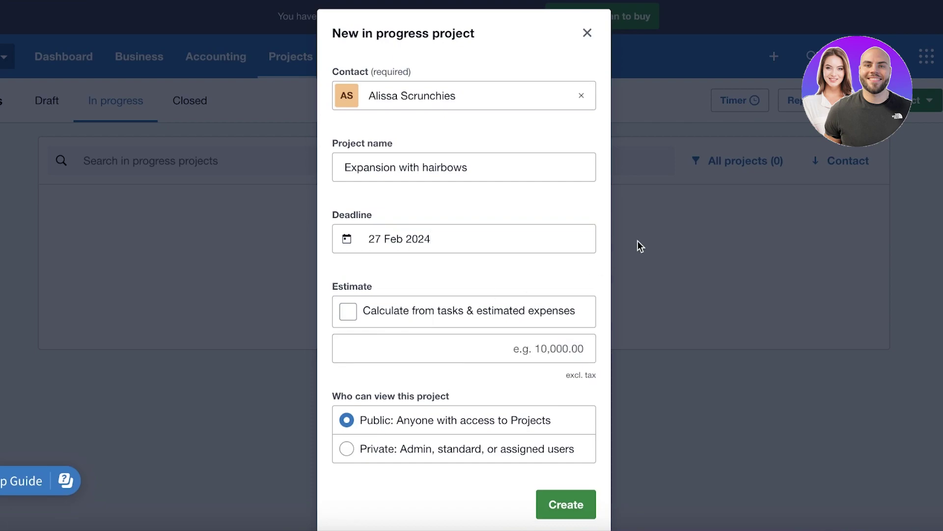
{"action": "scroll", "coordinate": [539, 316], "scroll_direction": "down", "scroll_amount": 1}
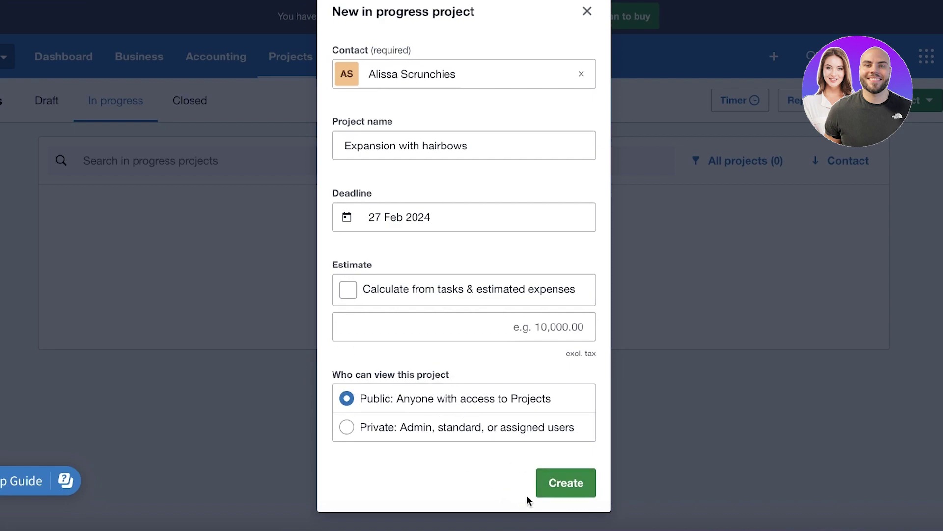
{"action": "left_click", "coordinate": [565, 487]}
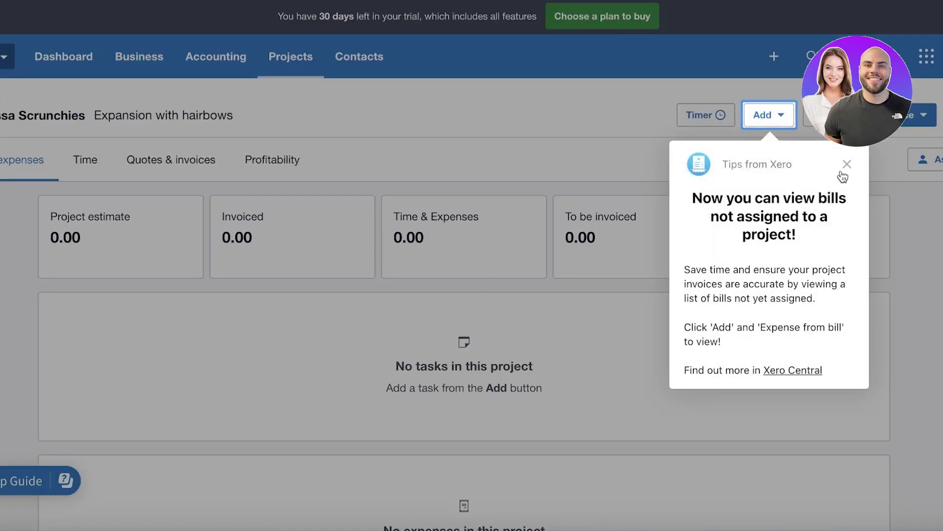
Step: Dismiss the unassigned-bills tip and glance at Profitability before returning to tasks and expenses
{"action": "left_click", "coordinate": [847, 164]}
{"action": "scroll", "coordinate": [261, 187], "scroll_direction": "down", "scroll_amount": 1}
{"action": "scroll", "coordinate": [535, 320], "scroll_direction": "up", "scroll_amount": 1}
{"action": "scroll", "coordinate": [313, 259], "scroll_direction": "down", "scroll_amount": 1}
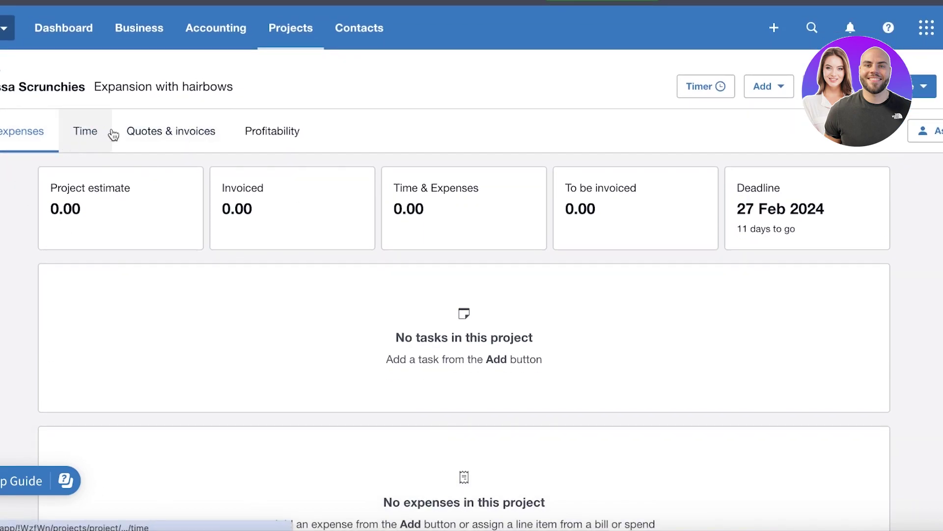
{"action": "left_click", "coordinate": [296, 138]}
{"action": "left_click", "coordinate": [18, 173]}
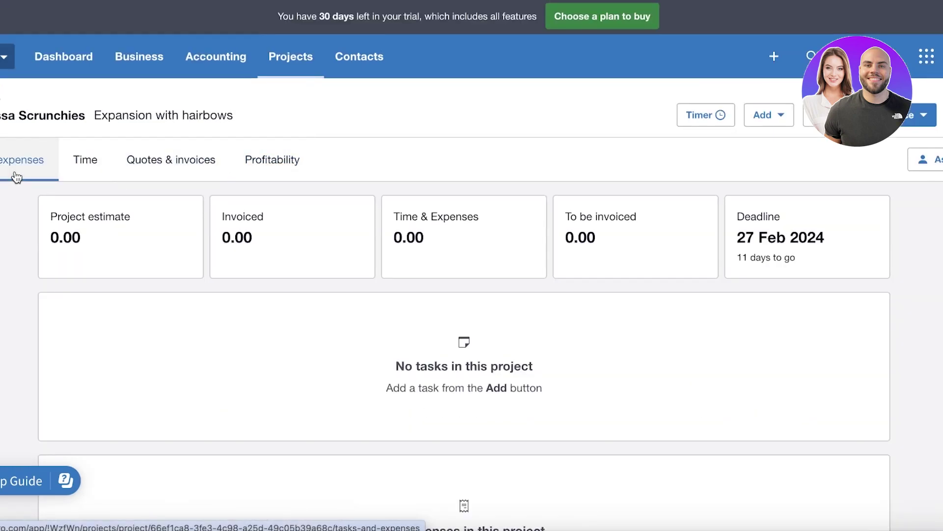
Step: Look through the project's Add, estimate and invoice options, closing each without choosing
{"action": "left_click", "coordinate": [770, 117]}
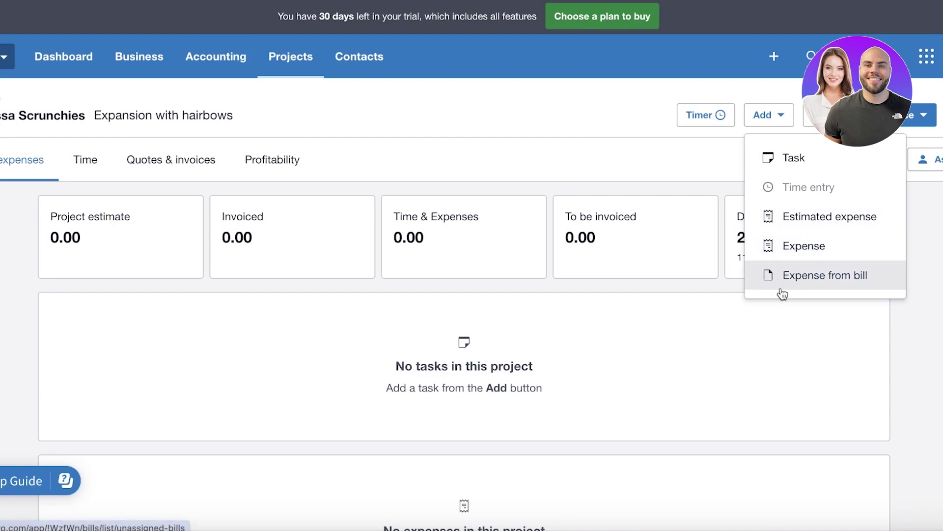
{"action": "left_click", "coordinate": [598, 335]}
{"action": "left_click", "coordinate": [813, 125]}
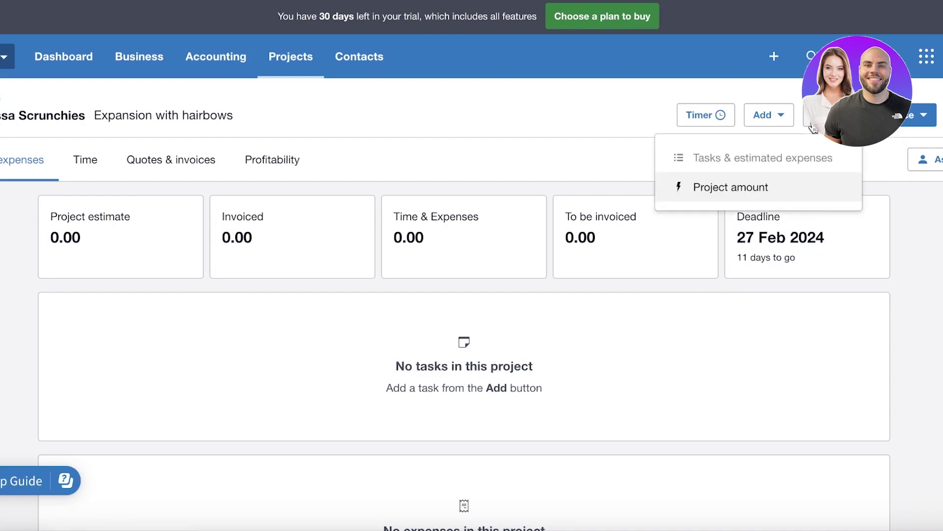
{"action": "left_click", "coordinate": [923, 115]}
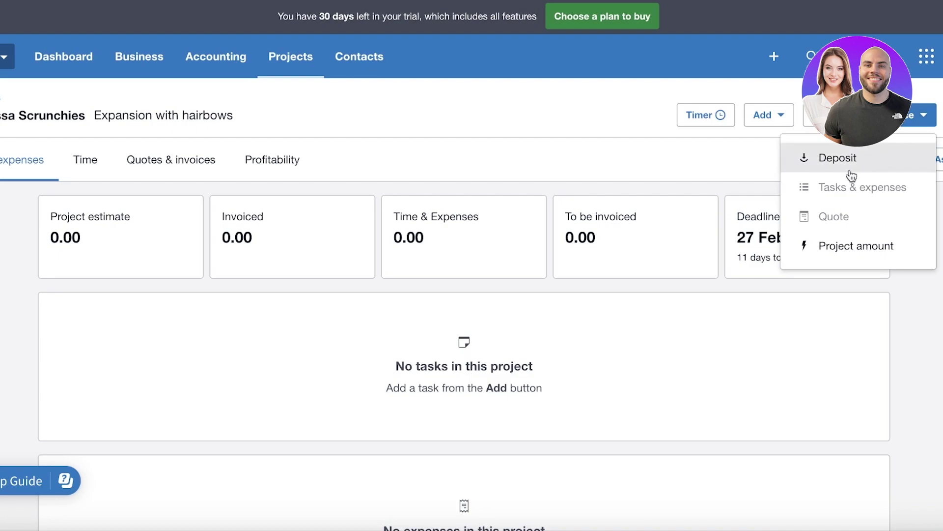
{"action": "left_click", "coordinate": [590, 339]}
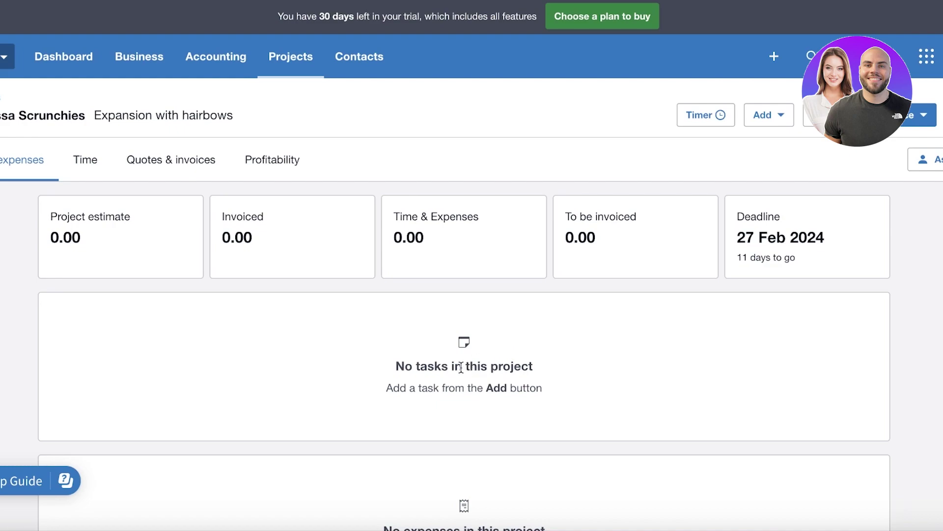
{"action": "scroll", "coordinate": [728, 131], "scroll_direction": "down", "scroll_amount": 2}
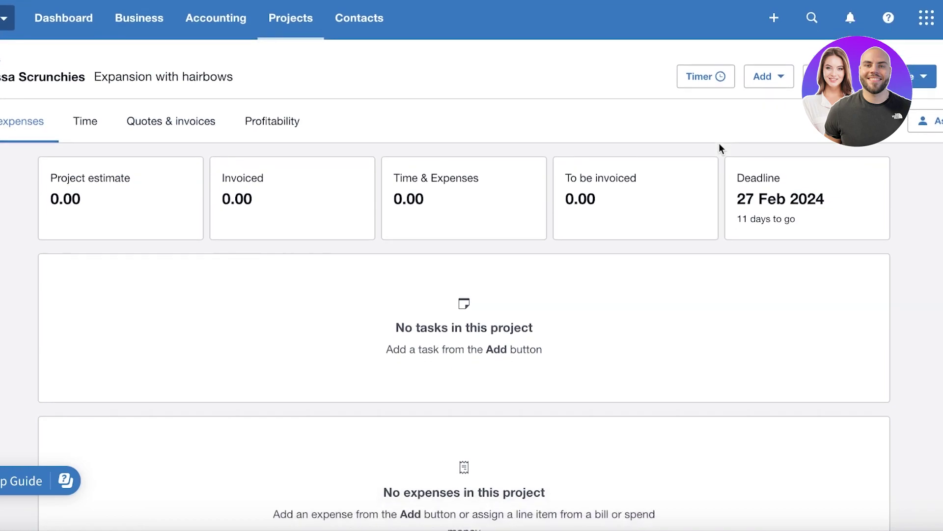
{"action": "scroll", "coordinate": [753, 140], "scroll_direction": "up", "scroll_amount": 2}
{"action": "scroll", "coordinate": [753, 140], "scroll_direction": "down", "scroll_amount": 3}
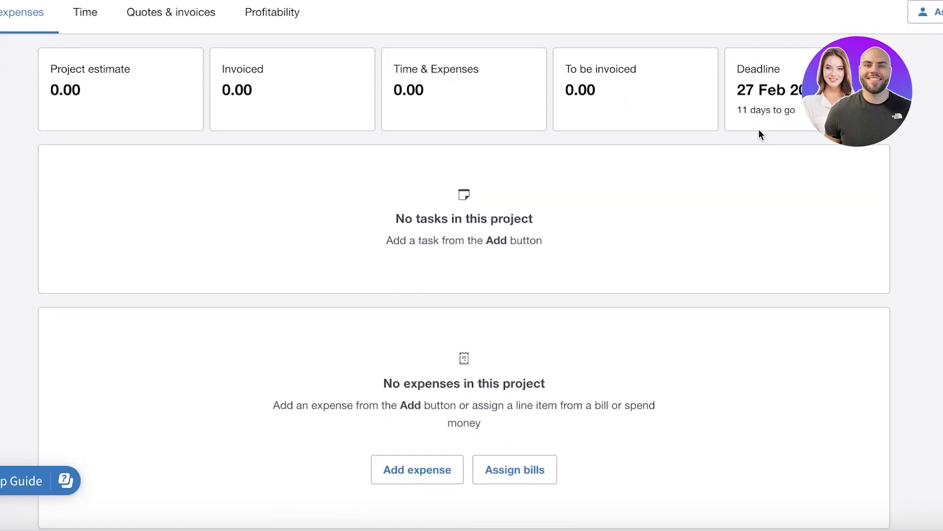
{"action": "scroll", "coordinate": [588, 239], "scroll_direction": "up", "scroll_amount": 3}
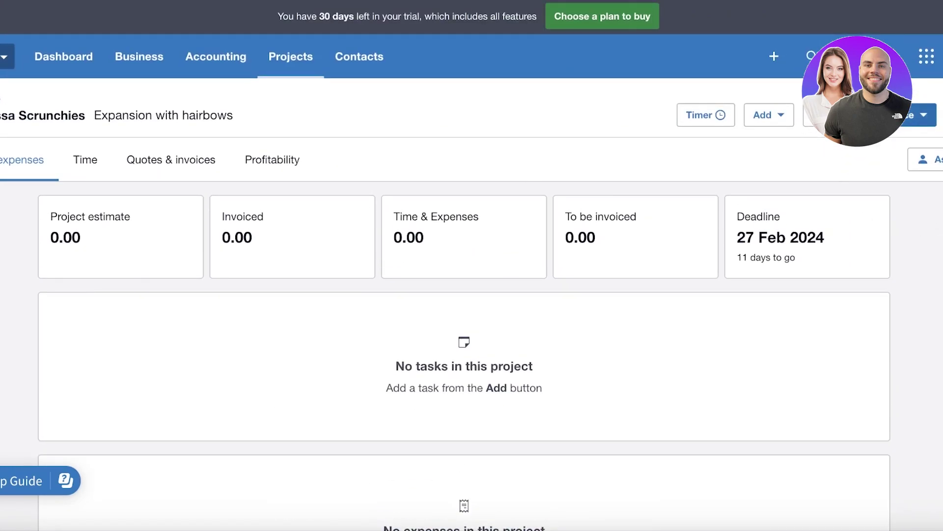
Step: Start a new project task named 'Cutout for bows'
{"action": "left_click", "coordinate": [784, 121]}
{"action": "left_click", "coordinate": [796, 155]}
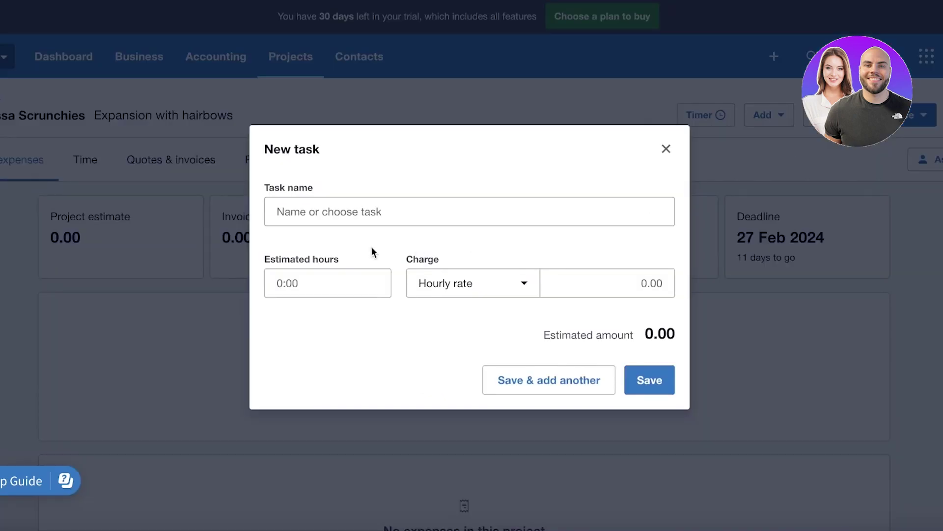
{"action": "left_click", "coordinate": [397, 199]}
{"action": "type", "text": "A"}
{"action": "key", "text": "BackSpace"}
{"action": "type", "text": "Cutout for bowa"}
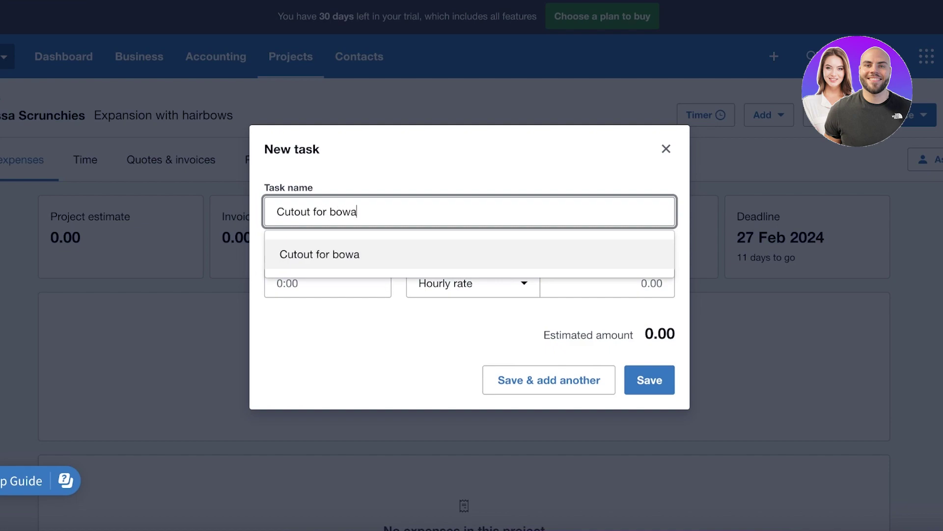
{"action": "key", "text": "BackSpace"}
{"action": "type", "text": "s"}
Step: Give the task 10 estimated hours at a rate of 30 per hour, save it, and close the form
{"action": "left_click", "coordinate": [348, 281]}
{"action": "type", "text": "10"}
{"action": "key", "text": "Tab"}
{"action": "left_click", "coordinate": [600, 271]}
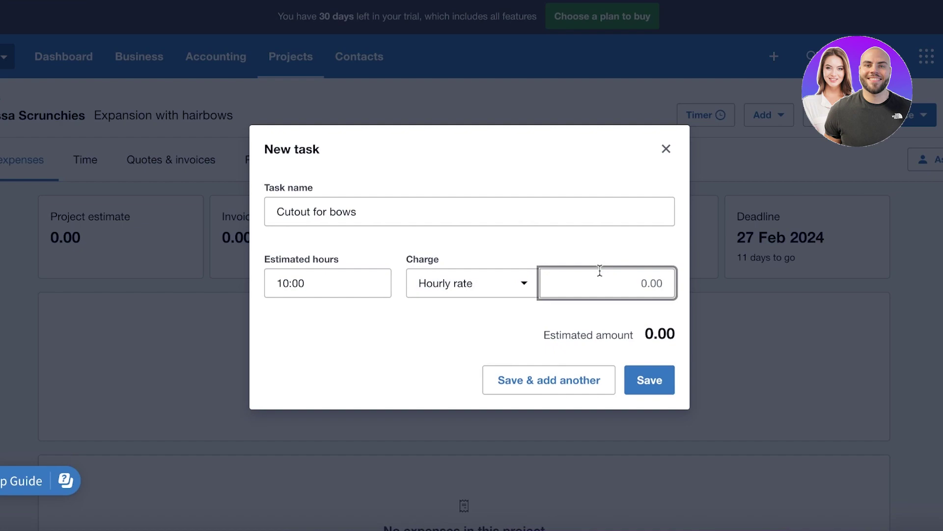
{"action": "type", "text": "30"}
{"action": "left_click", "coordinate": [503, 366]}
{"action": "left_click", "coordinate": [665, 148]}
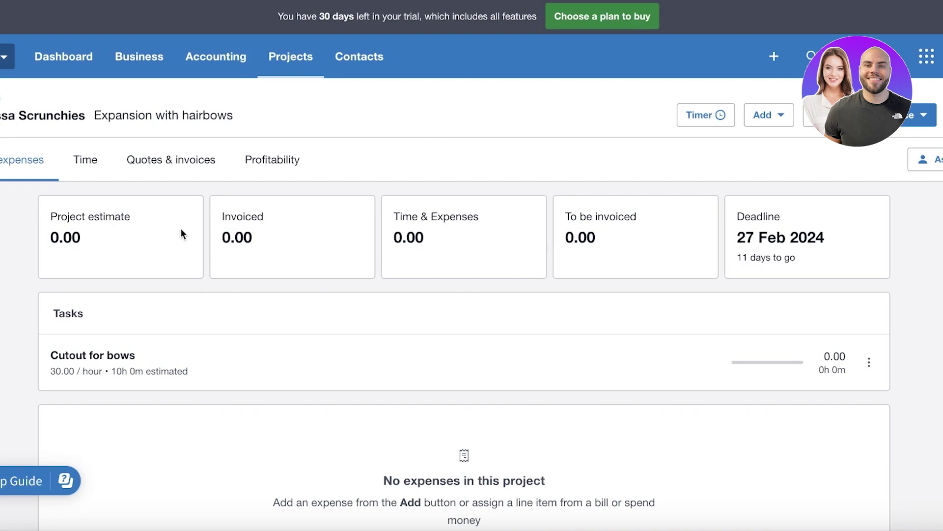
{"action": "scroll", "coordinate": [355, 234], "scroll_direction": "down", "scroll_amount": 3}
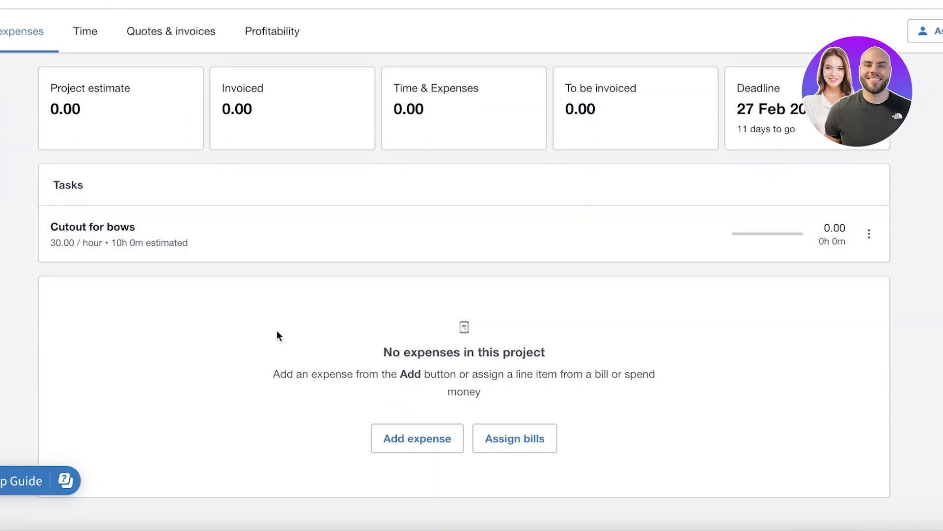
{"action": "scroll", "coordinate": [317, 283], "scroll_direction": "down", "scroll_amount": 2}
{"action": "scroll", "coordinate": [317, 280], "scroll_direction": "up", "scroll_amount": 5}
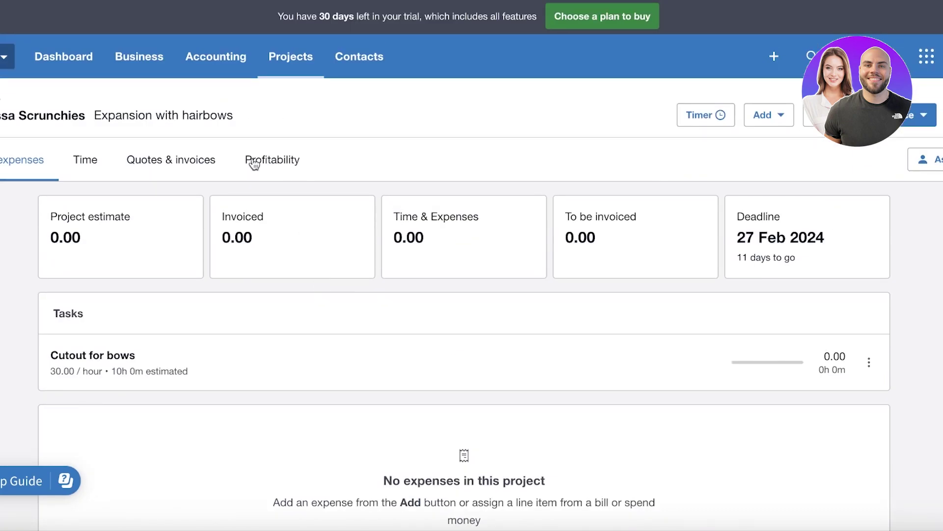
Step: Visit Bank accounts, then bring up the Short-term cash flow projection showing Rs 0 balances
{"action": "left_click", "coordinate": [224, 64]}
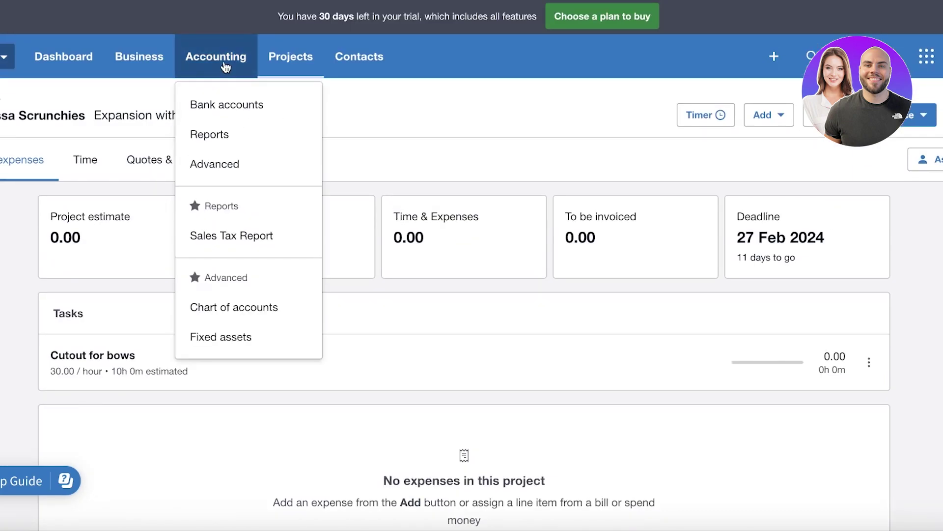
{"action": "left_click", "coordinate": [210, 105]}
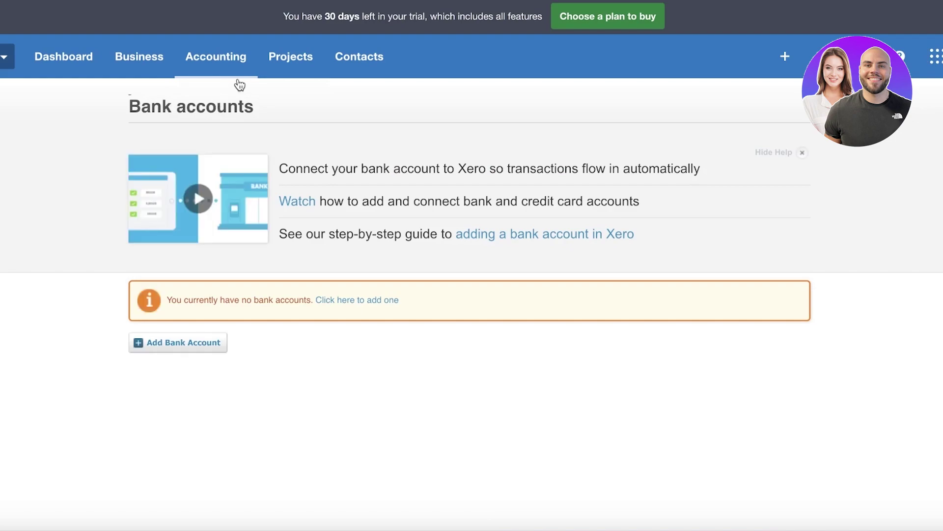
{"action": "left_click", "coordinate": [244, 63]}
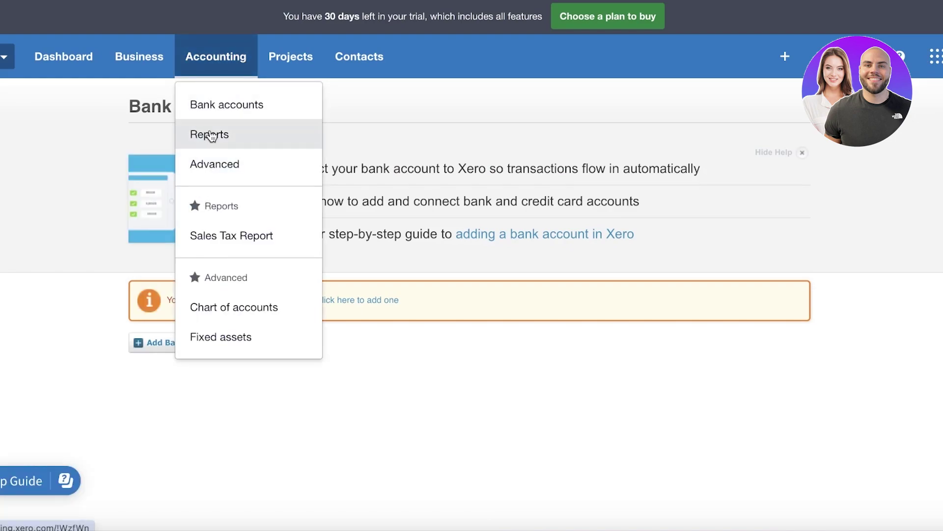
{"action": "left_click", "coordinate": [133, 73]}
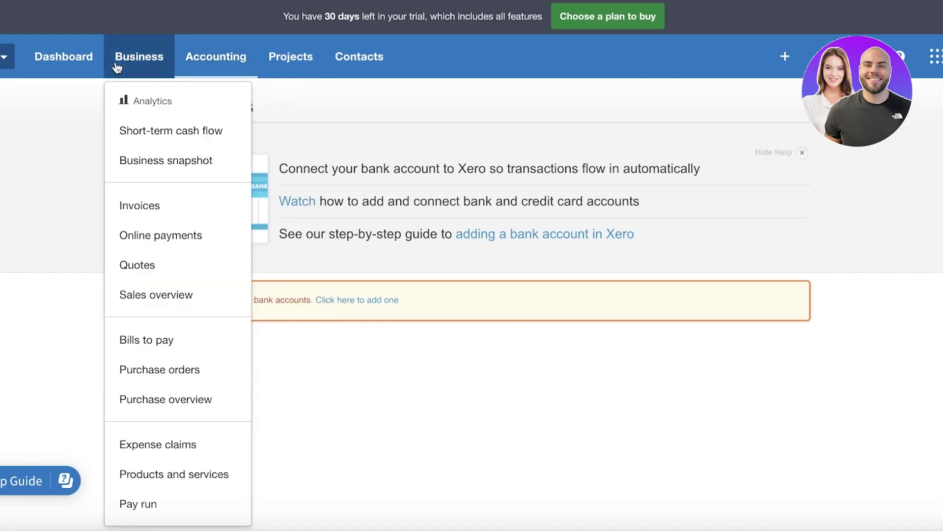
{"action": "left_click", "coordinate": [168, 140]}
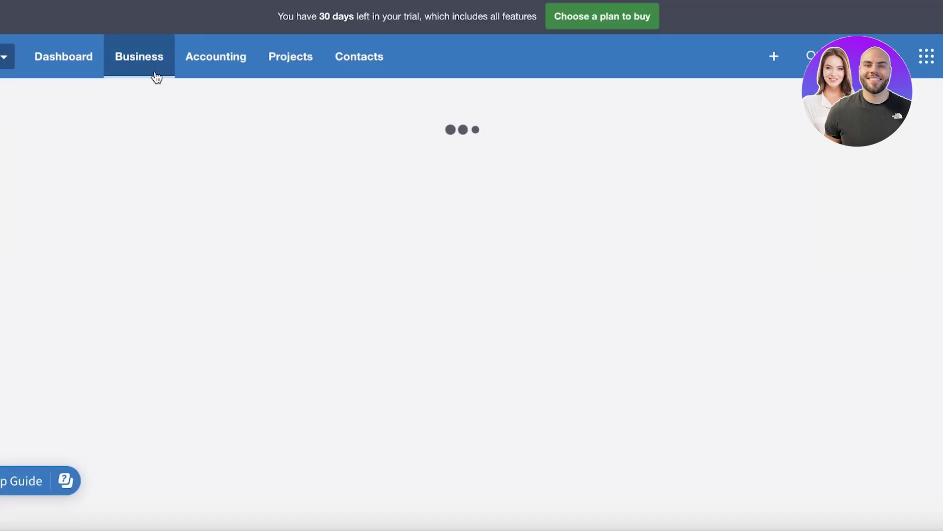
{"action": "scroll", "coordinate": [146, 122], "scroll_direction": "down", "scroll_amount": 8}
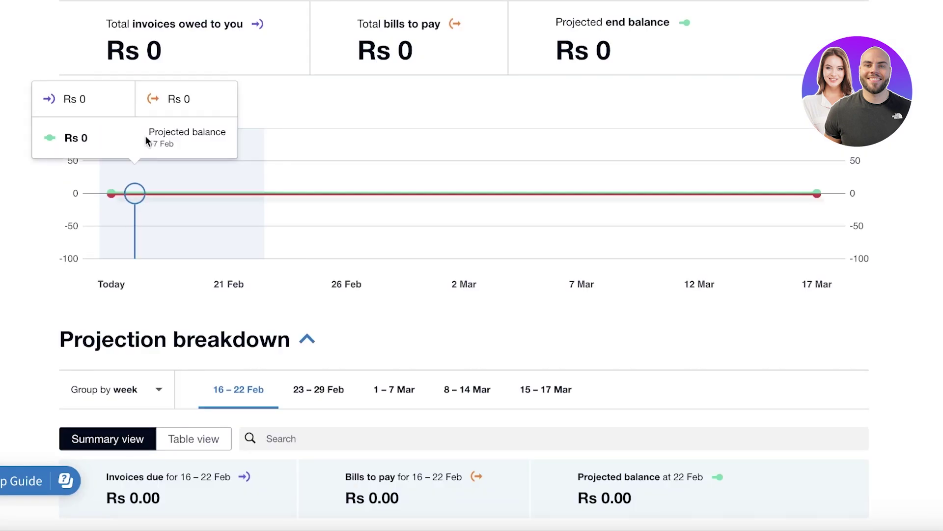
{"action": "scroll", "coordinate": [207, 189], "scroll_direction": "up", "scroll_amount": 8}
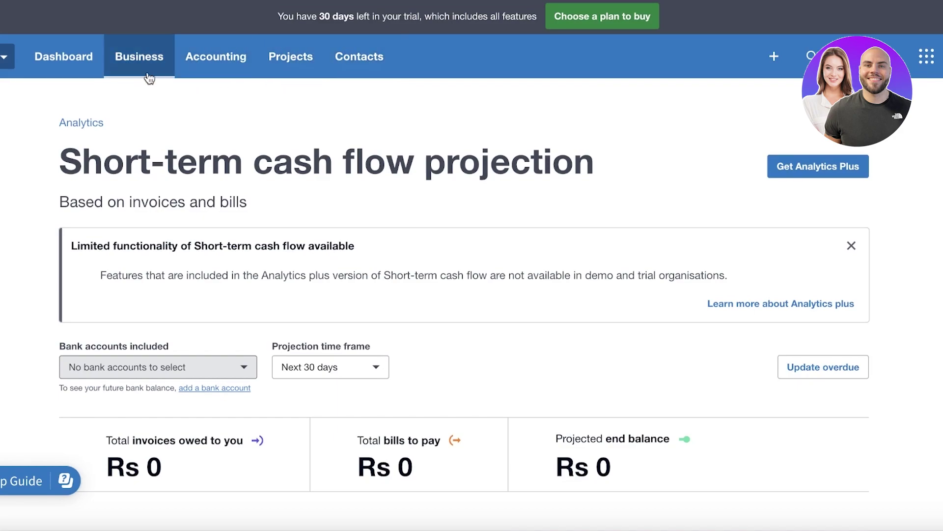
{"action": "left_click", "coordinate": [127, 68]}
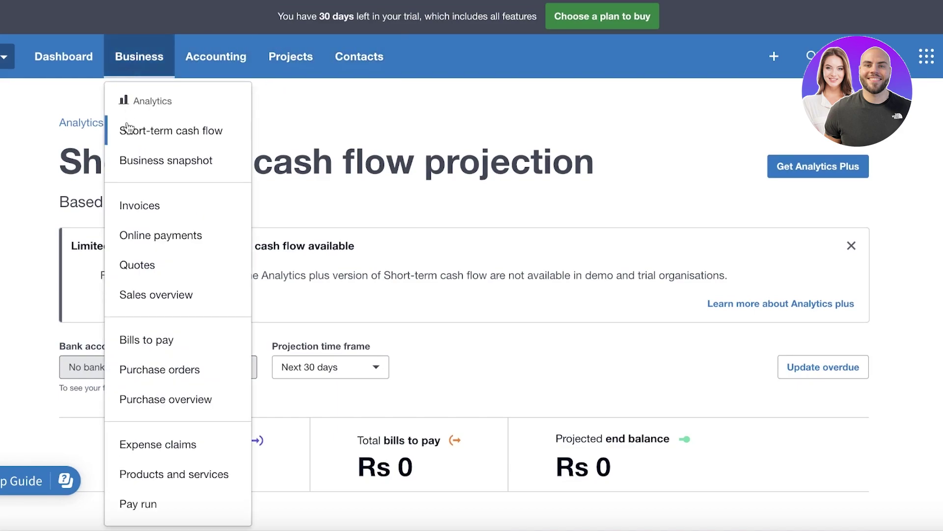
Step: From the Invoices list, start draft invoice INV-0001 and close the 'Get started with invoicing' popup
{"action": "left_click", "coordinate": [170, 210]}
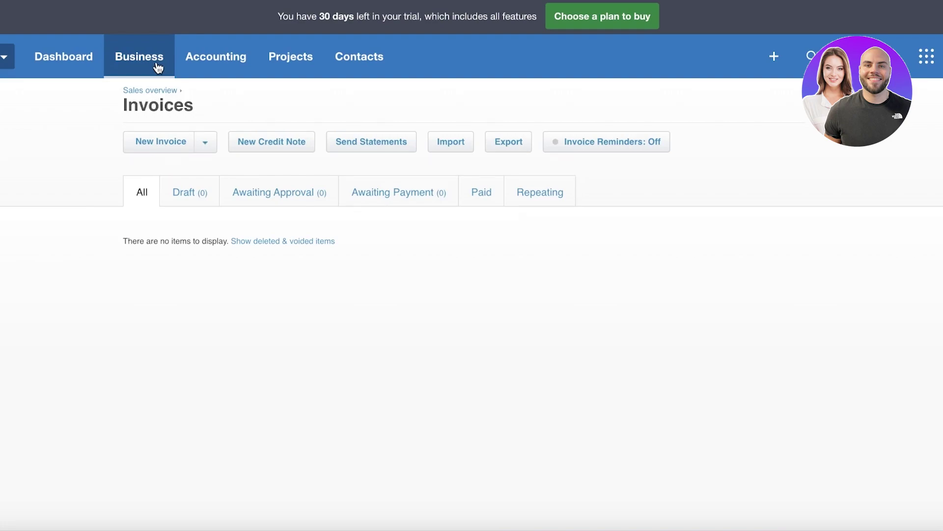
{"action": "left_click", "coordinate": [158, 68]}
{"action": "left_click", "coordinate": [663, 220]}
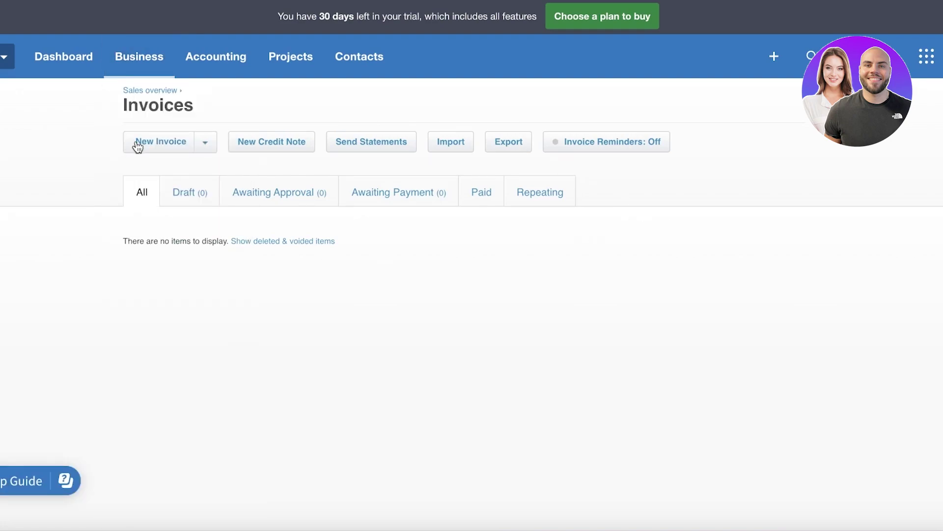
{"action": "left_click", "coordinate": [144, 67]}
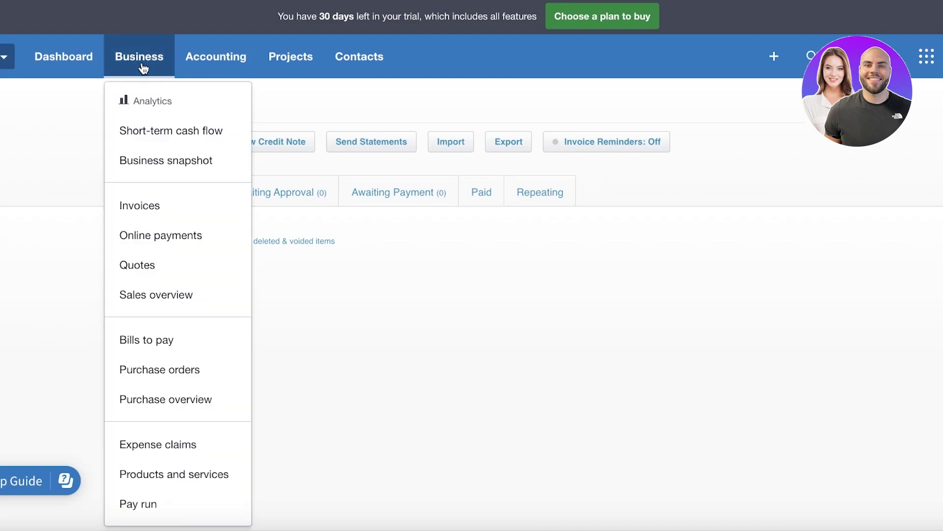
{"action": "left_click", "coordinate": [441, 325]}
{"action": "left_click", "coordinate": [171, 148]}
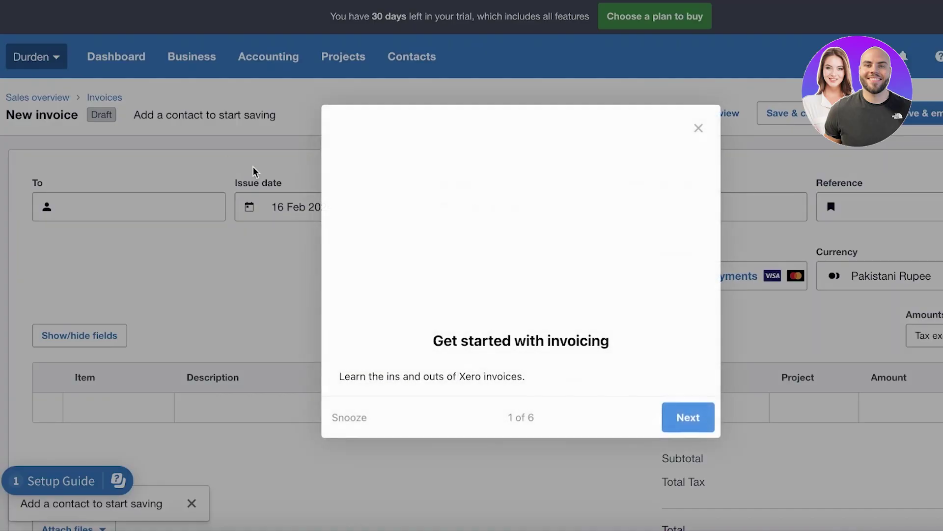
{"action": "left_click", "coordinate": [696, 126]}
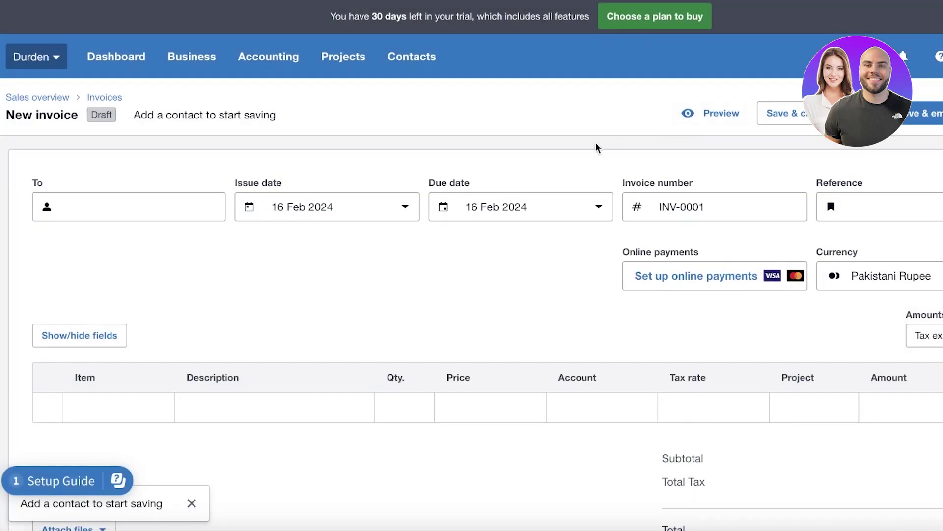